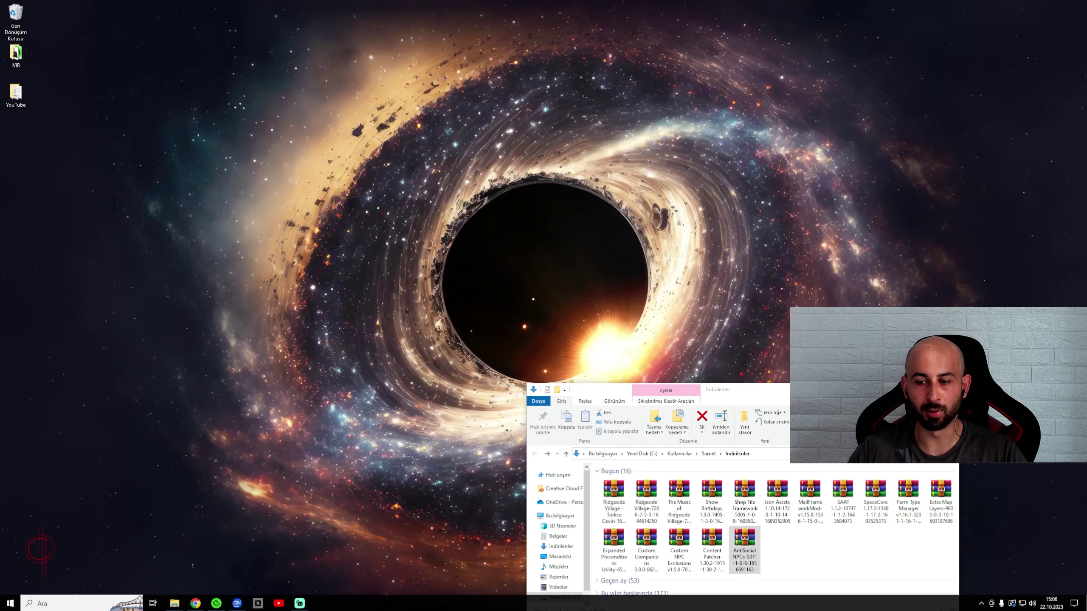
Move the İndirilenler window clear of the screen's lower edge and open Bu bilgisayar in a separate window
drag(827, 390, 762, 170)
key(super)
text(bu)
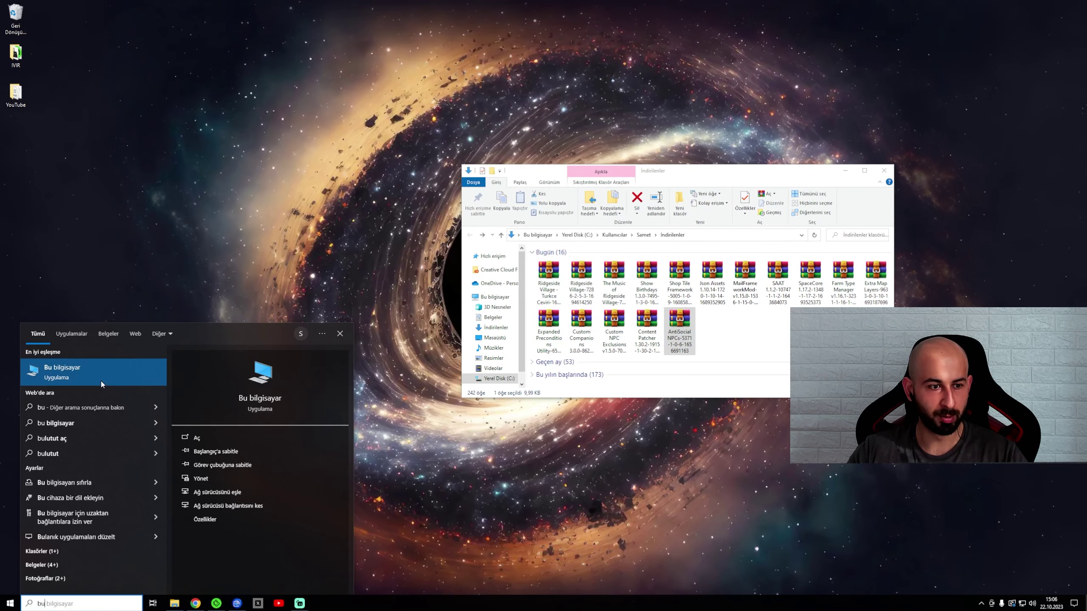
click(101, 385)
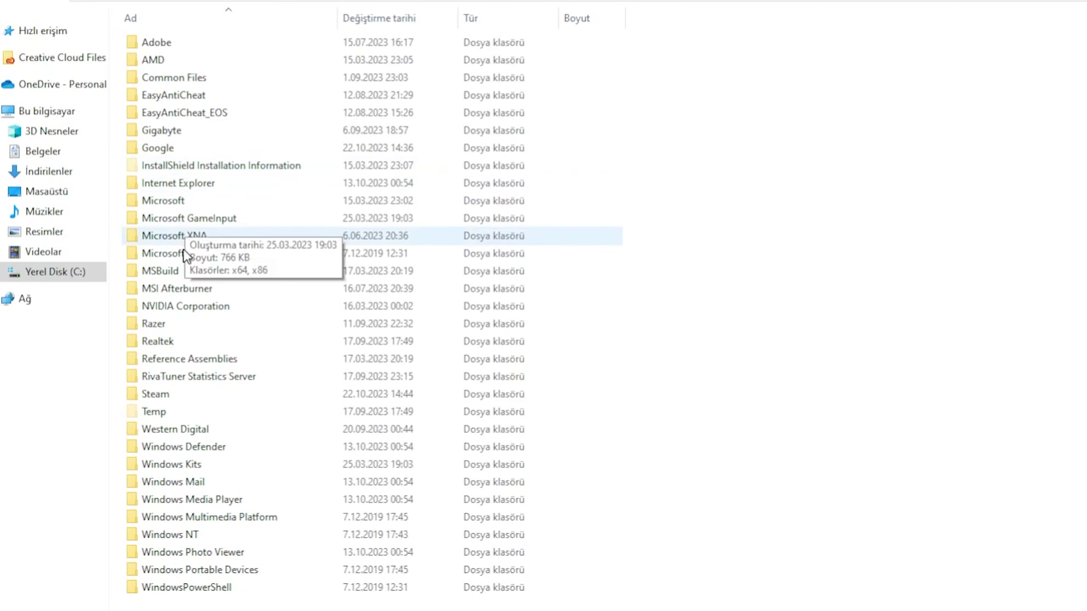
Open Stardew Valley's Mods folder inside Steam > steamapps > common
double_click(186, 396)
key(s)
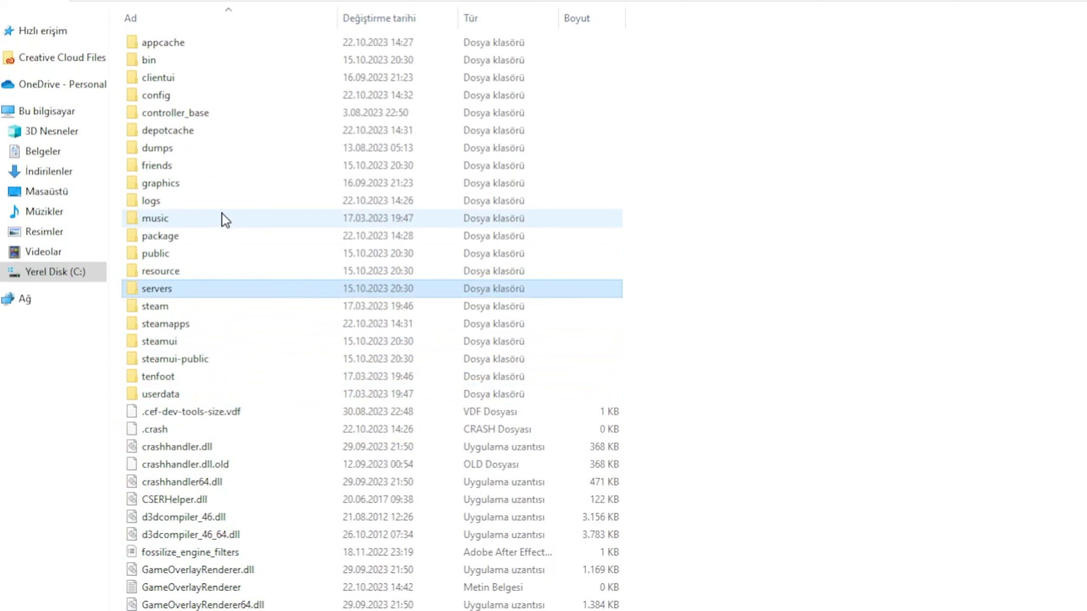
click(183, 306)
double_click(198, 324)
double_click(213, 43)
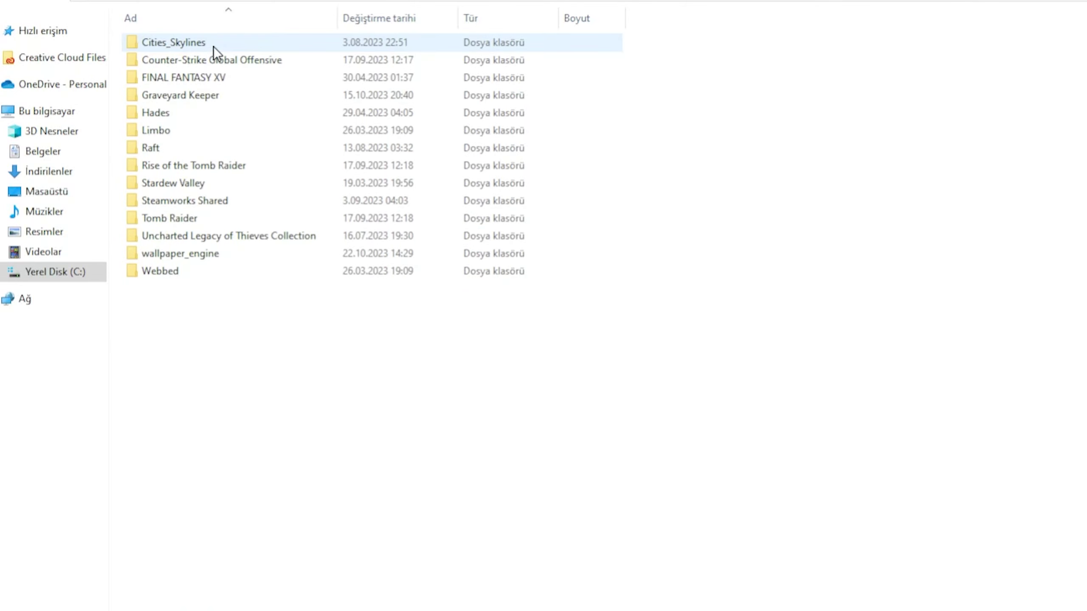
double_click(202, 187)
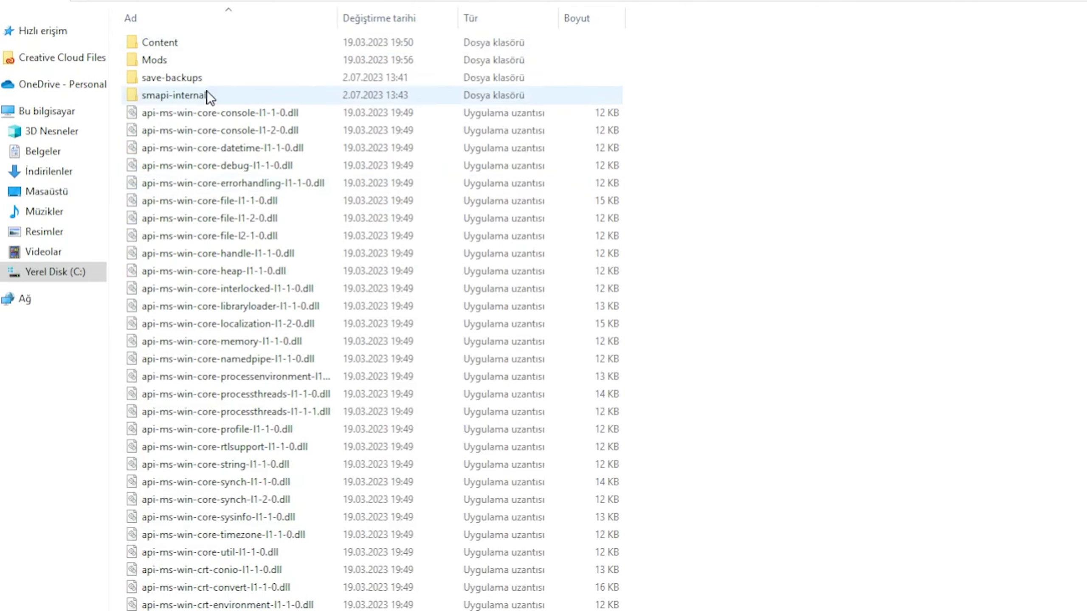
double_click(185, 60)
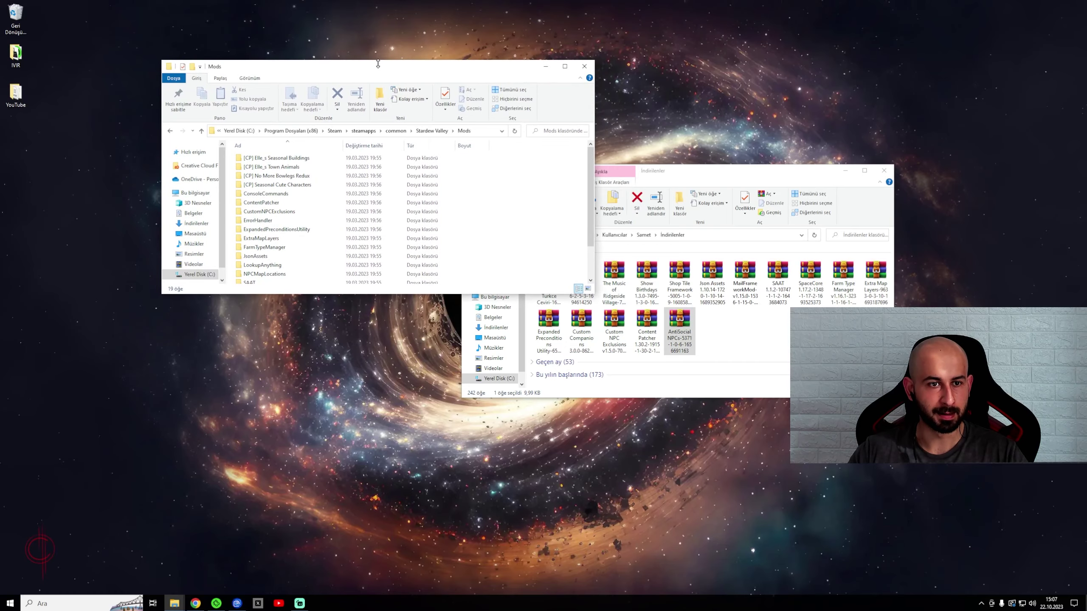
Maximize the Mods window and show its folders as a content list with modification dates
double_click(378, 63)
drag(503, 13, 444, 27)
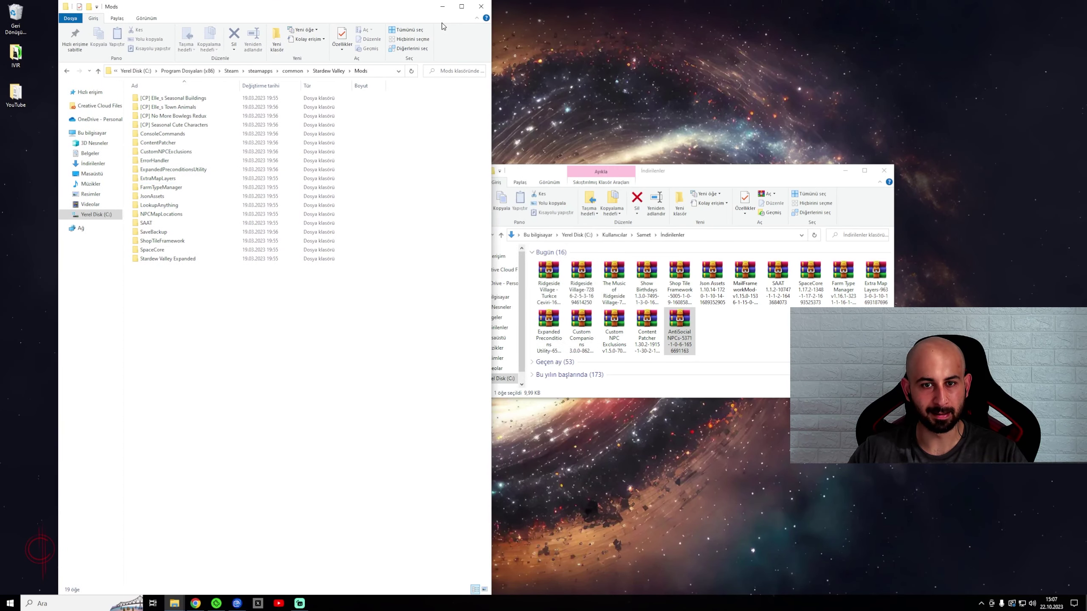
click(461, 6)
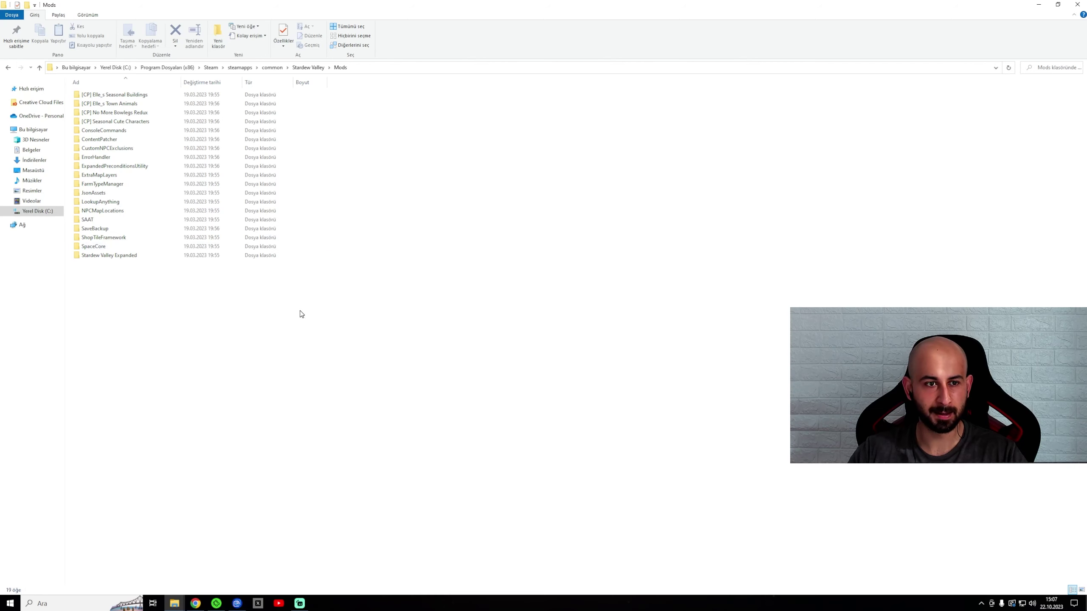
key(alt)
scroll(298, 325, up, 4)
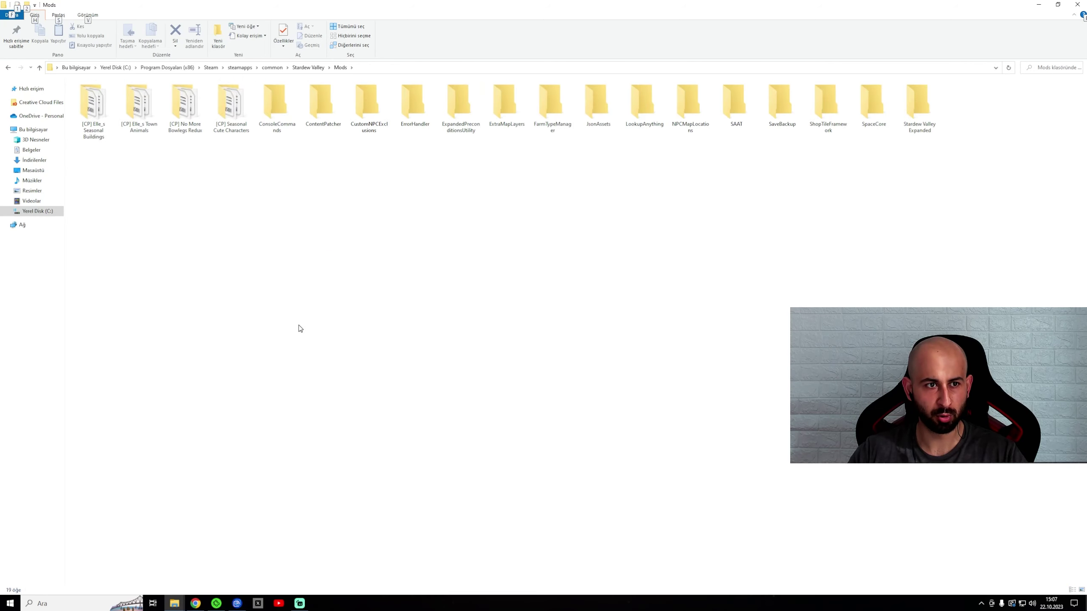
scroll(299, 332, down, 4)
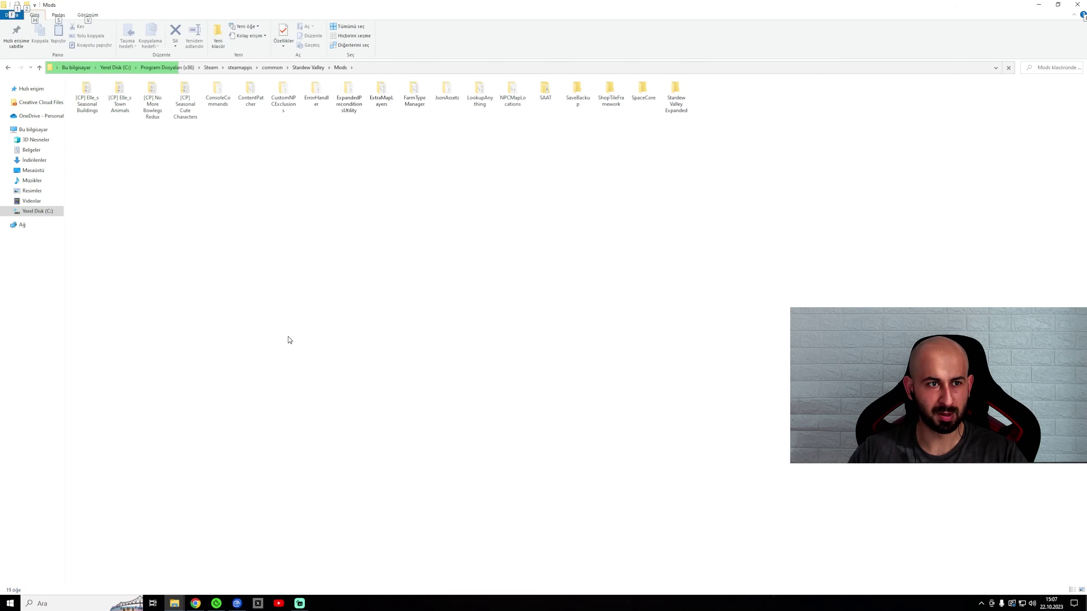
scroll(283, 340, down, 3)
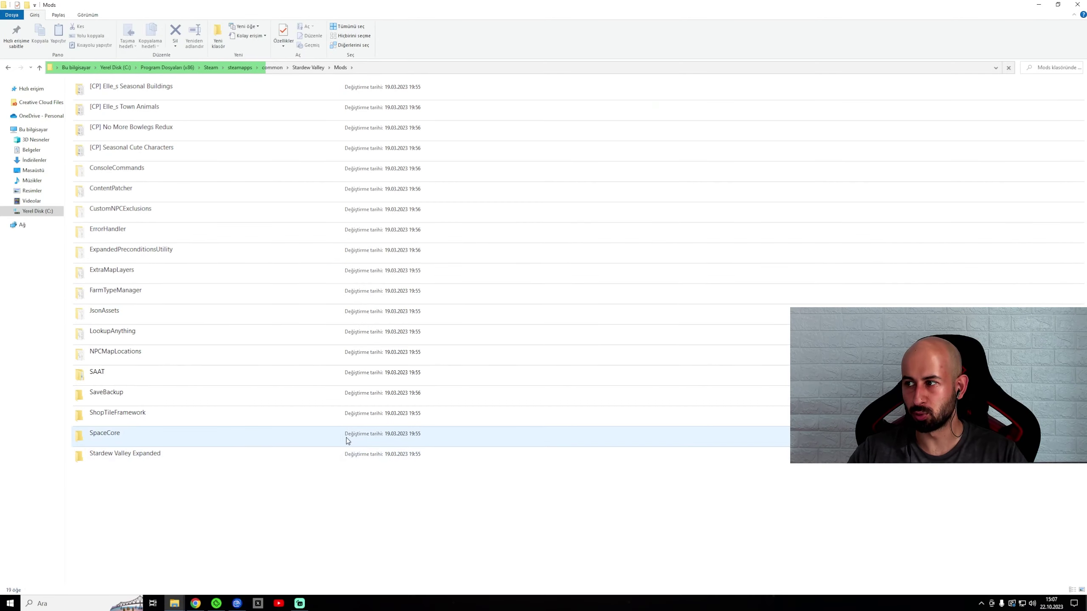
Extract the AntiSocialNPCs folder from its downloaded archive into the Mods folder and close the archive
key(alt+Tab)
drag(642, 157, 628, 106)
double_click(761, 276)
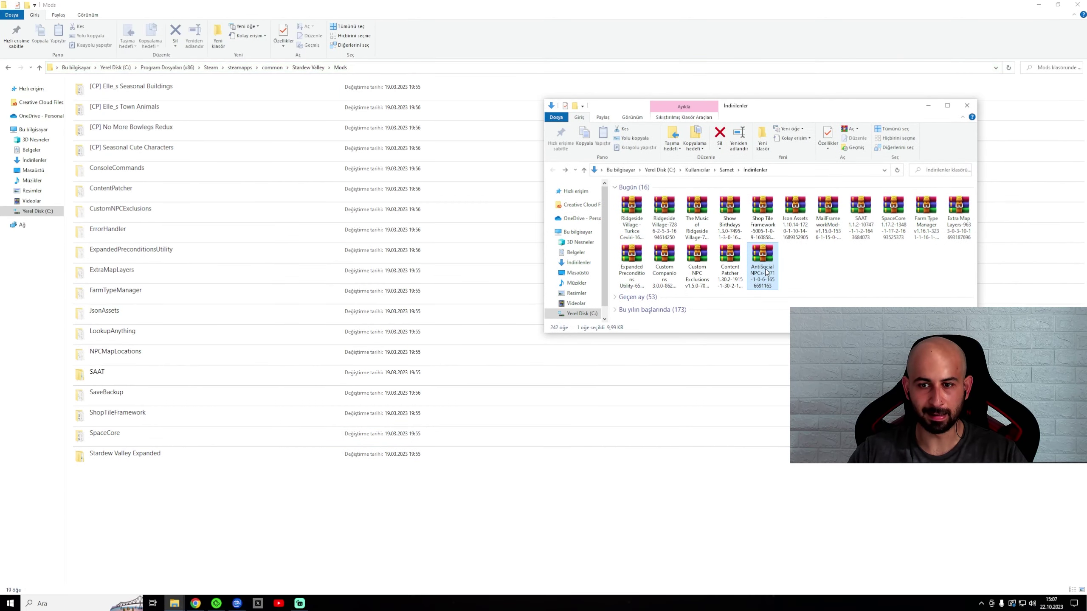
click(650, 361)
drag(651, 365, 810, 299)
drag(381, 380, 154, 516)
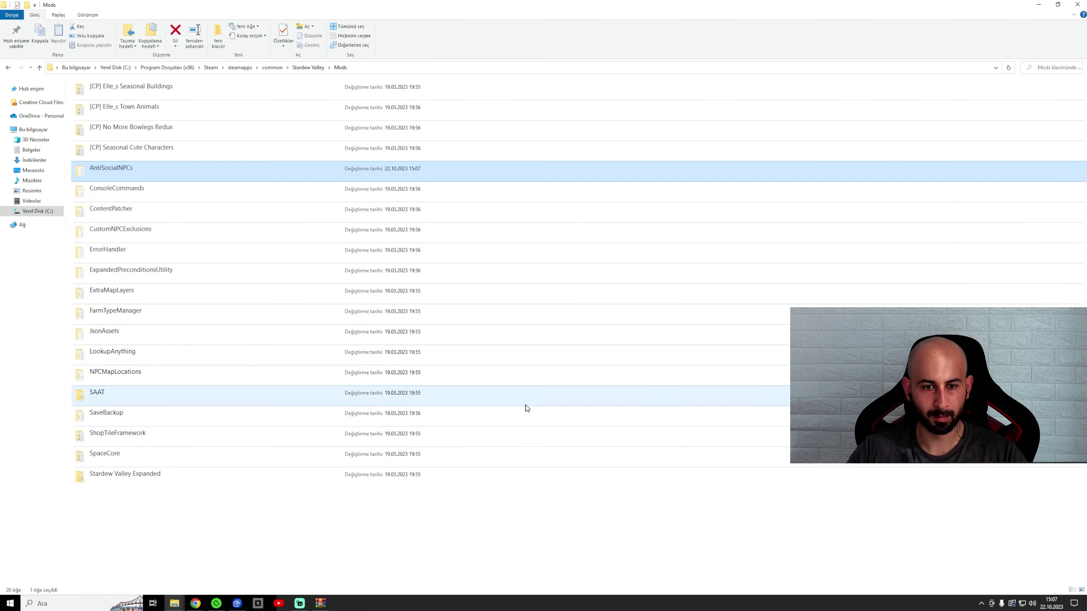
click(557, 533)
key(alt+Tab)
drag(871, 300, 803, 119)
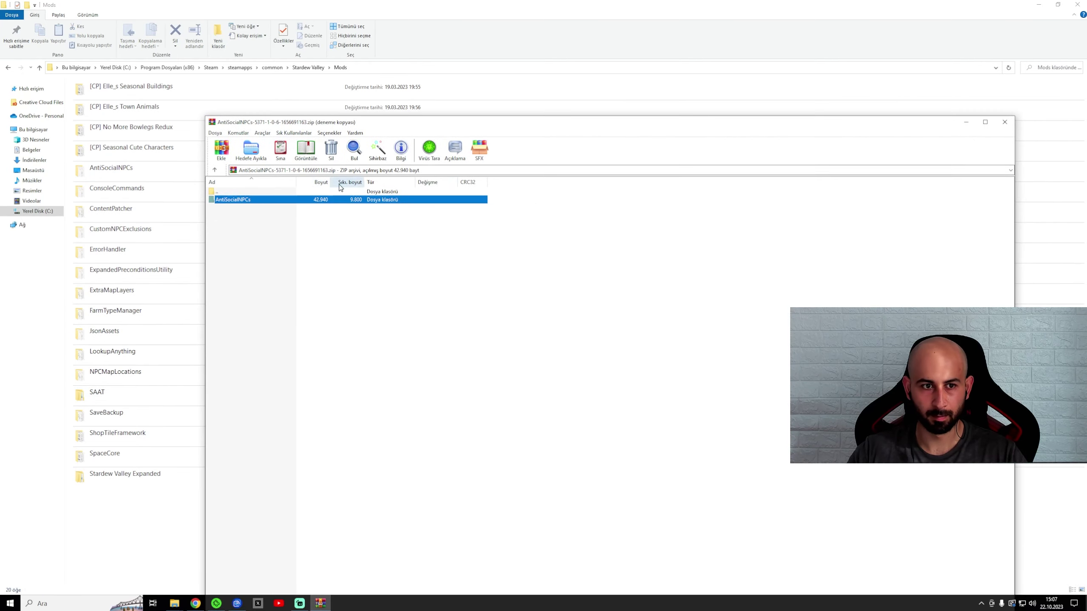
double_click(340, 191)
click(1004, 121)
Extract the ContentPatcher folder from its downloaded archive into Mods, replacing the existing files, and close the archive
click(174, 603)
click(131, 563)
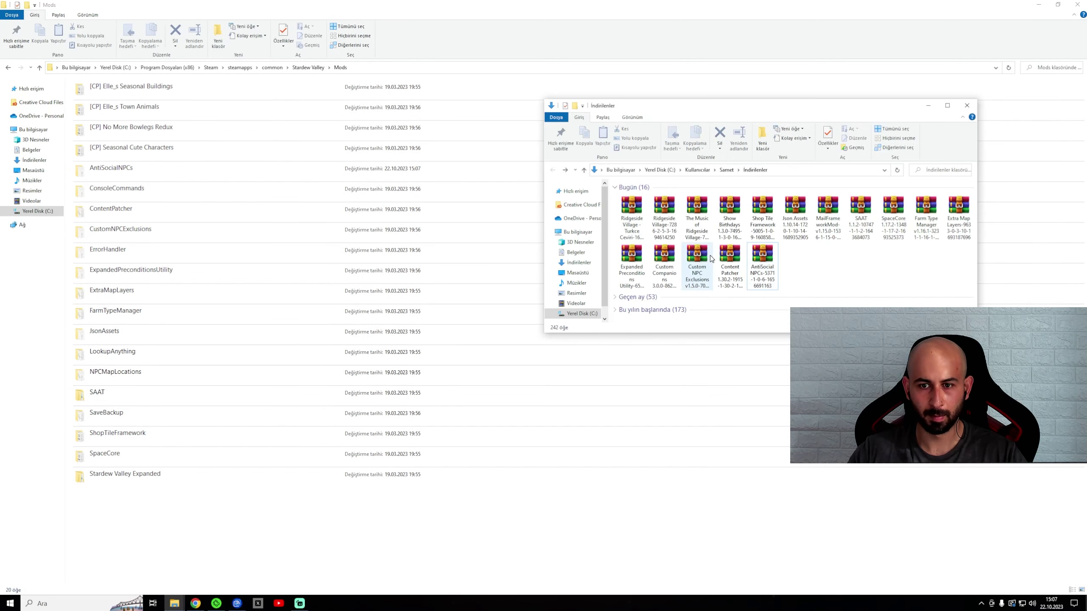
double_click(729, 257)
drag(243, 199, 154, 514)
click(525, 234)
click(610, 274)
drag(628, 125, 547, 98)
click(925, 96)
Extract the CustomNPCExclusions folder from its archive into Mods, replacing the existing files, and close the archive
double_click(696, 274)
drag(162, 173, 114, 505)
click(544, 234)
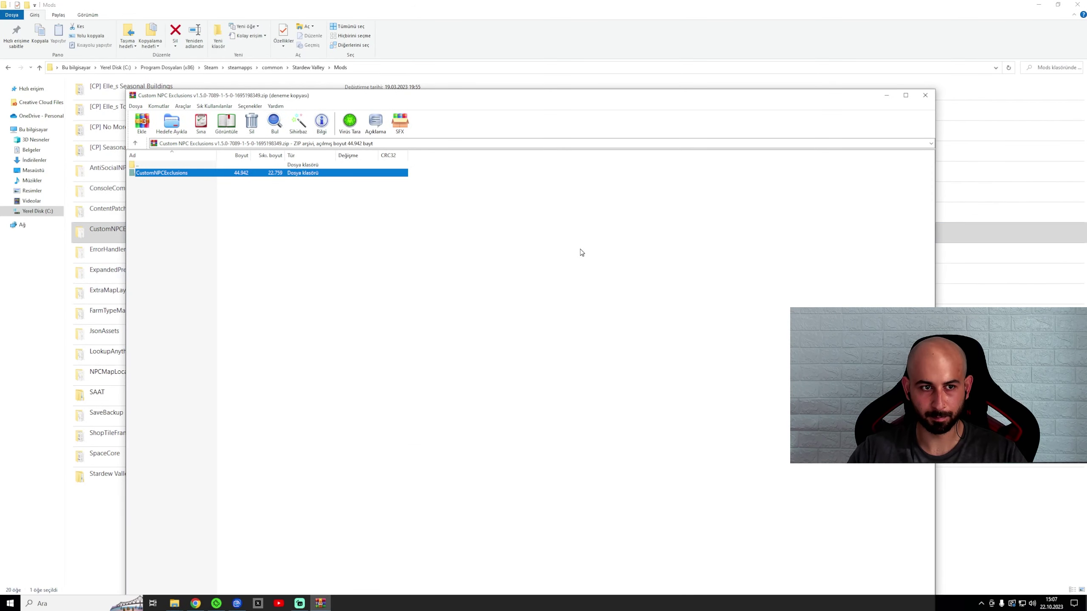
click(924, 94)
Extract the CustomCompanions folder from the Custom Companions archive into Mods and close the archive
key(alt+Tab)
double_click(661, 266)
drag(514, 98, 805, 86)
drag(450, 159, 361, 435)
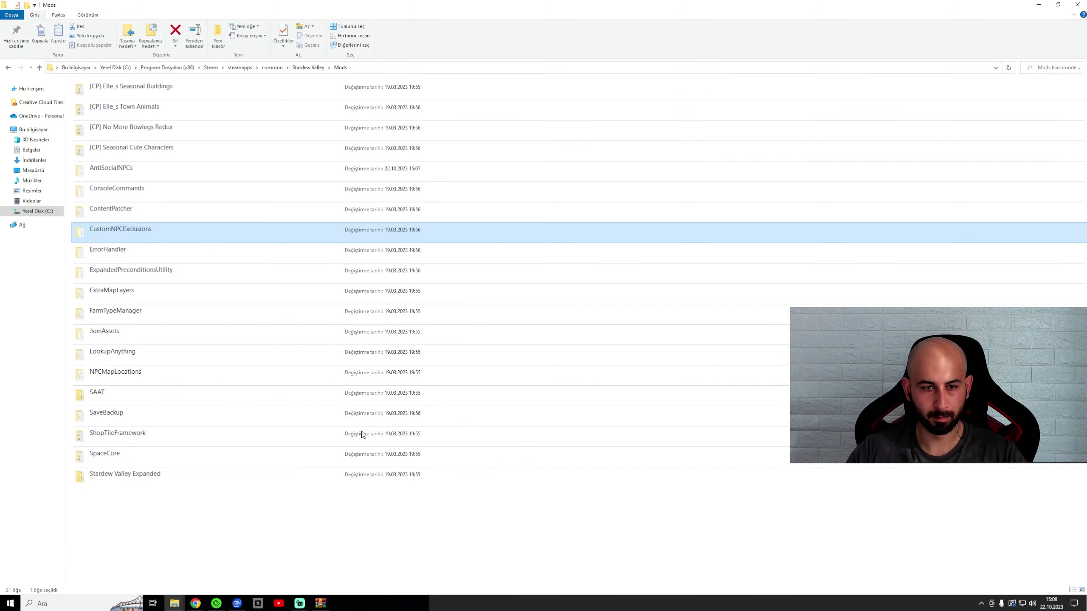
drag(881, 88, 687, 73)
click(1026, 68)
Extract the ExpandedPreconditionsUtility folder from its downloaded archive into Mods, replacing the existing files
click(174, 603)
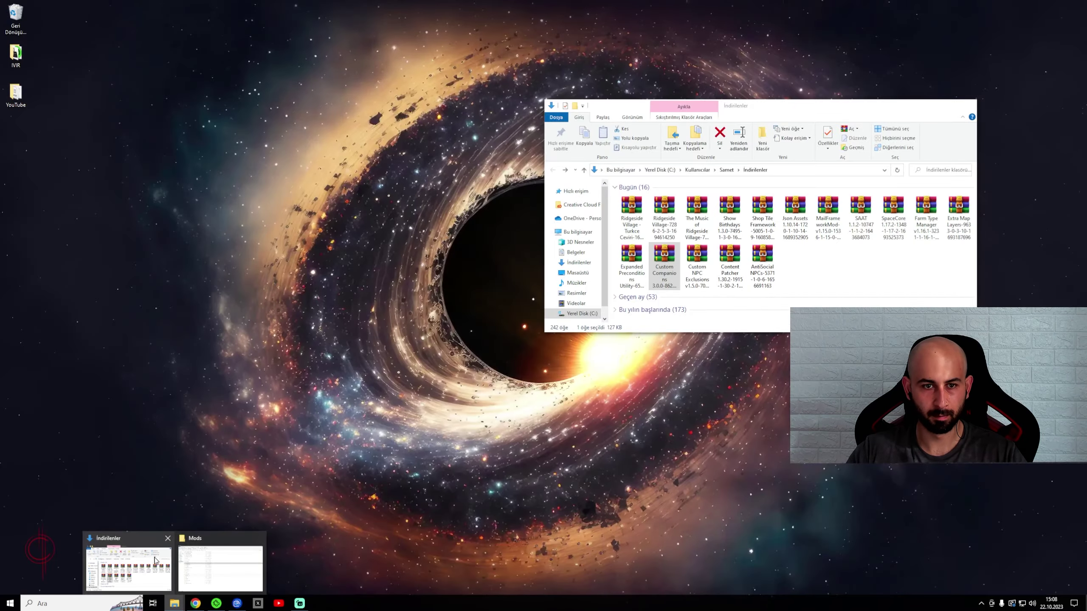
click(155, 560)
double_click(631, 265)
drag(291, 146, 150, 551)
click(546, 233)
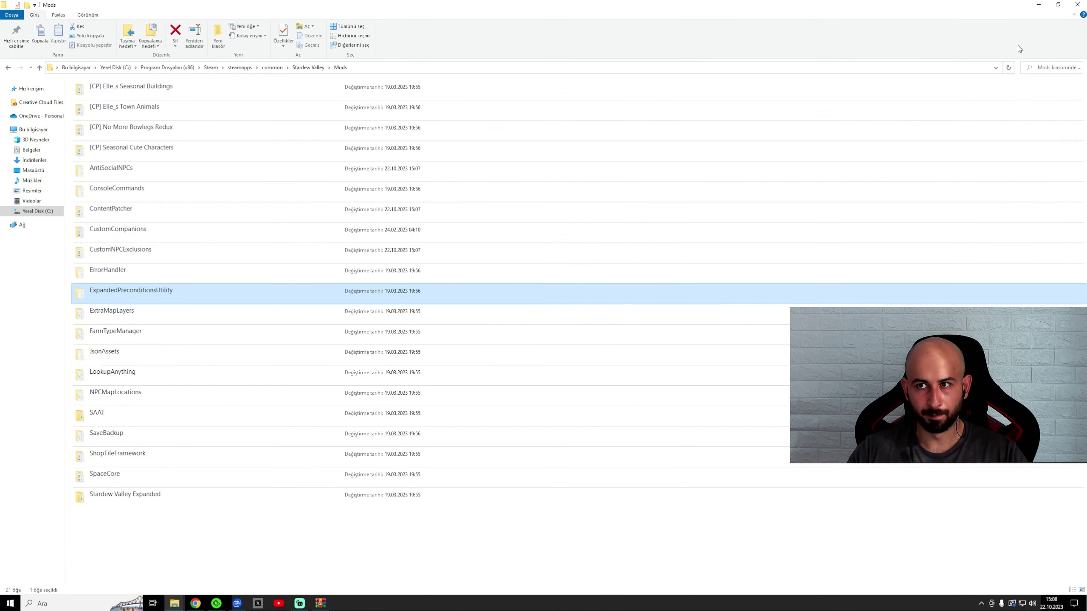
Arrange the Mods and İndirilenler windows side by side, each filling half of the screen
drag(985, 5, 0, 428)
click(959, 199)
click(717, 166)
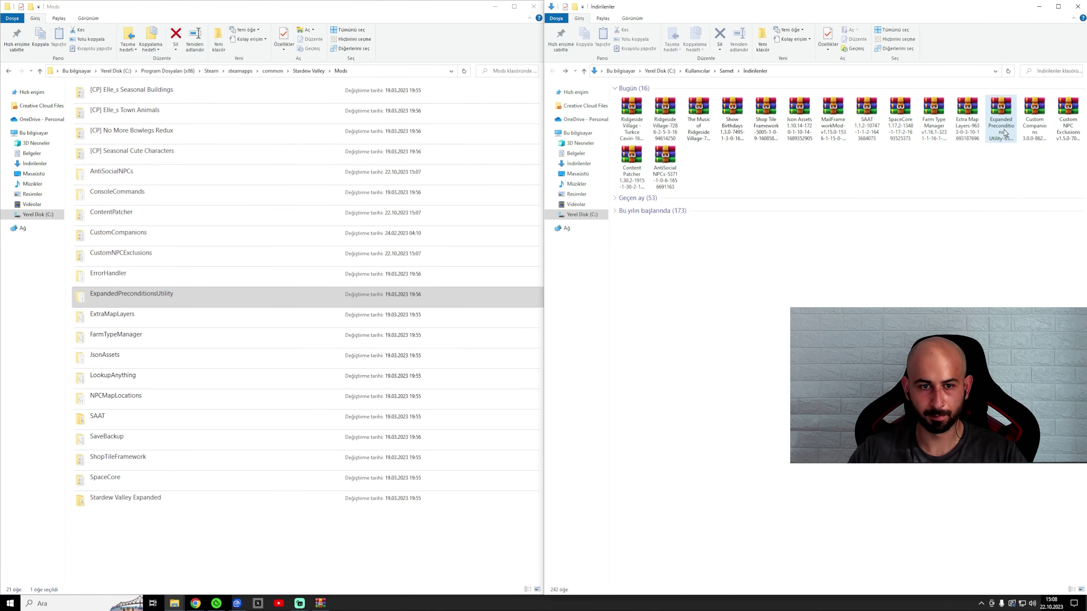
Extract the ExtraMapLayers folder from its archive into Mods, replacing the existing files, and close the archive
click(969, 128)
drag(291, 146, 138, 570)
click(546, 236)
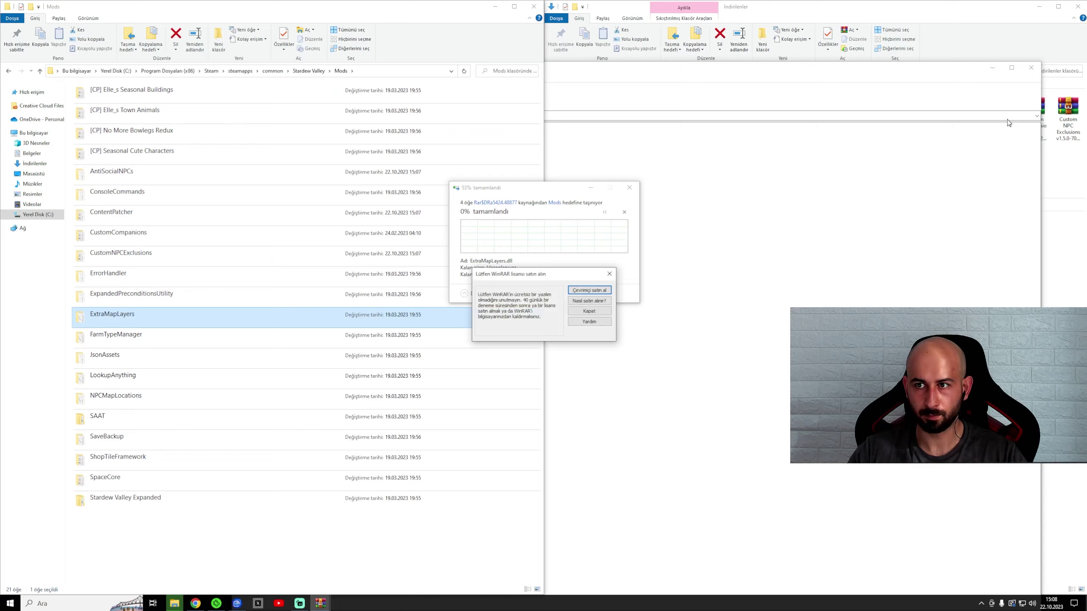
click(1029, 70)
Extract the FarmTypeManager folder from its archive into Mods, replacing the existing files, and close the archive
double_click(934, 120)
drag(265, 146, 155, 544)
click(545, 234)
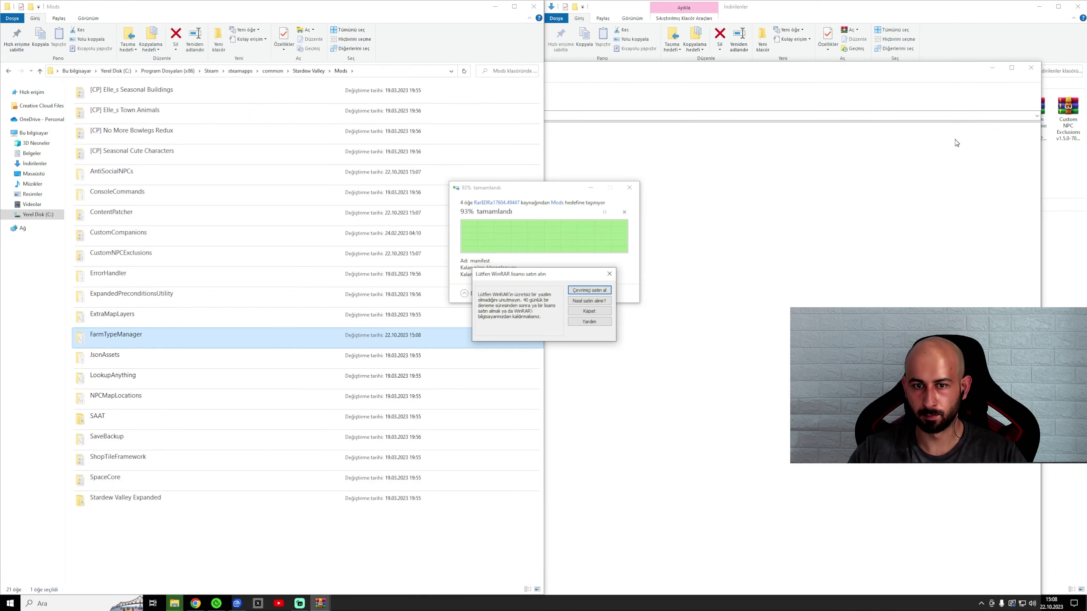
click(1029, 69)
Extract the SpaceCore folder from its archive into Mods, replacing the existing files, and close the archive
double_click(900, 120)
drag(347, 146, 162, 542)
click(508, 236)
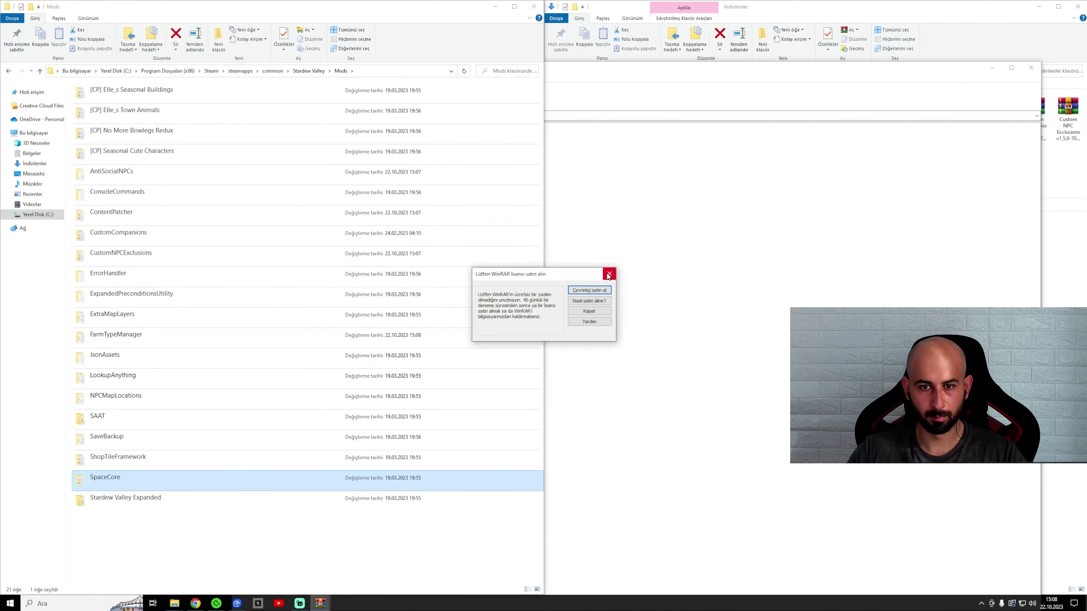
click(609, 273)
click(1029, 69)
Extract the SAAT folder from its archive into Mods, replacing the existing files, and dismiss the licence reminder
click(863, 160)
double_click(866, 120)
drag(377, 147, 163, 542)
click(576, 237)
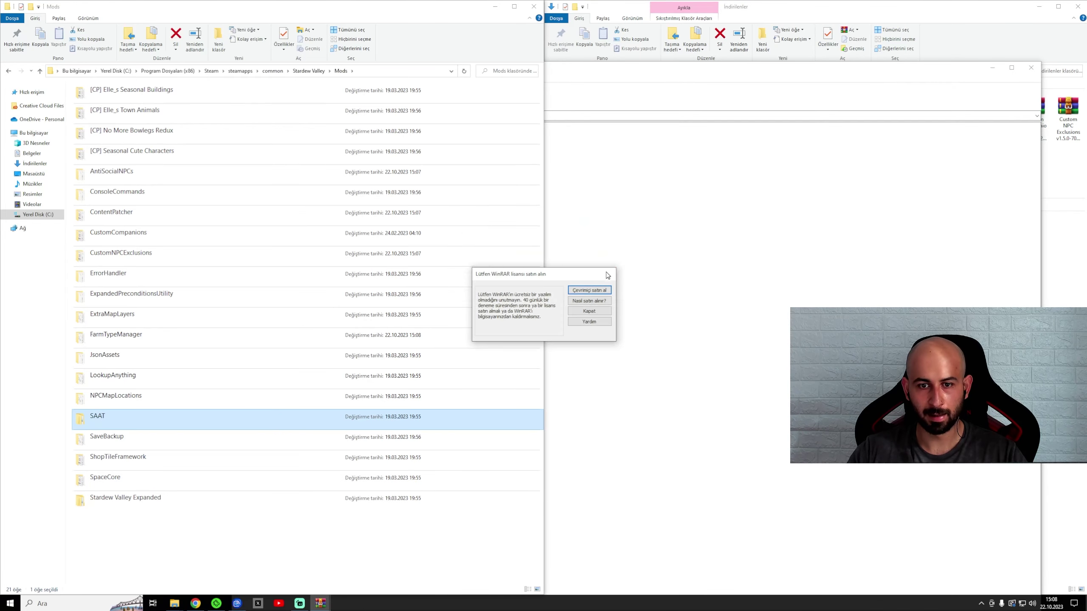
click(608, 274)
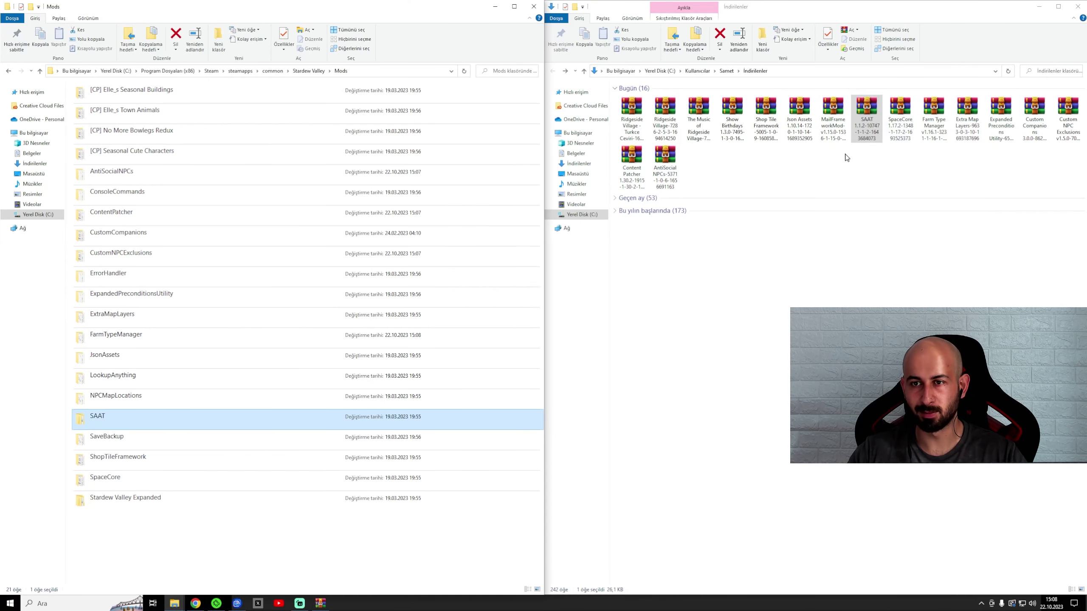
Extract the MailFrameworkMod folder from its downloaded archive into Mods and close the archive
double_click(833, 116)
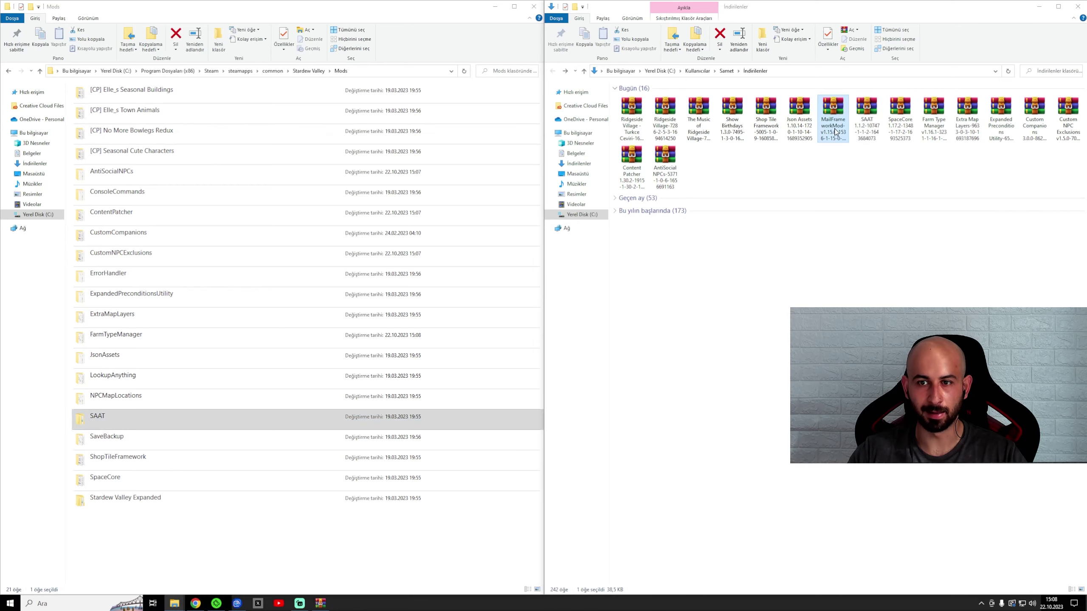
click(702, 168)
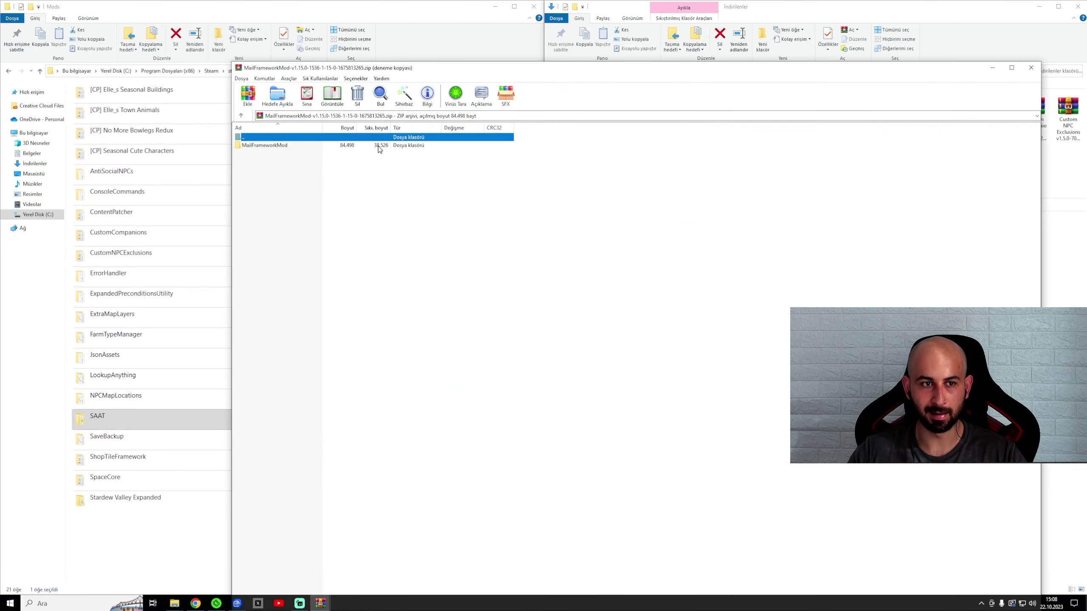
drag(379, 148, 163, 529)
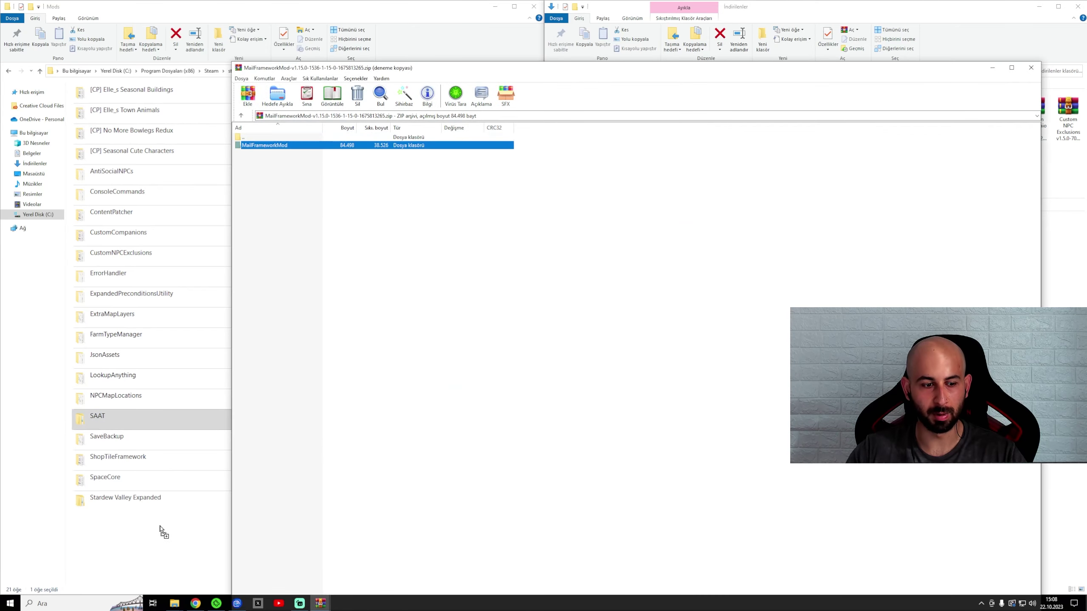
click(1035, 69)
Open the Json Assets archive from the downloads and dismiss the trial notice
double_click(800, 114)
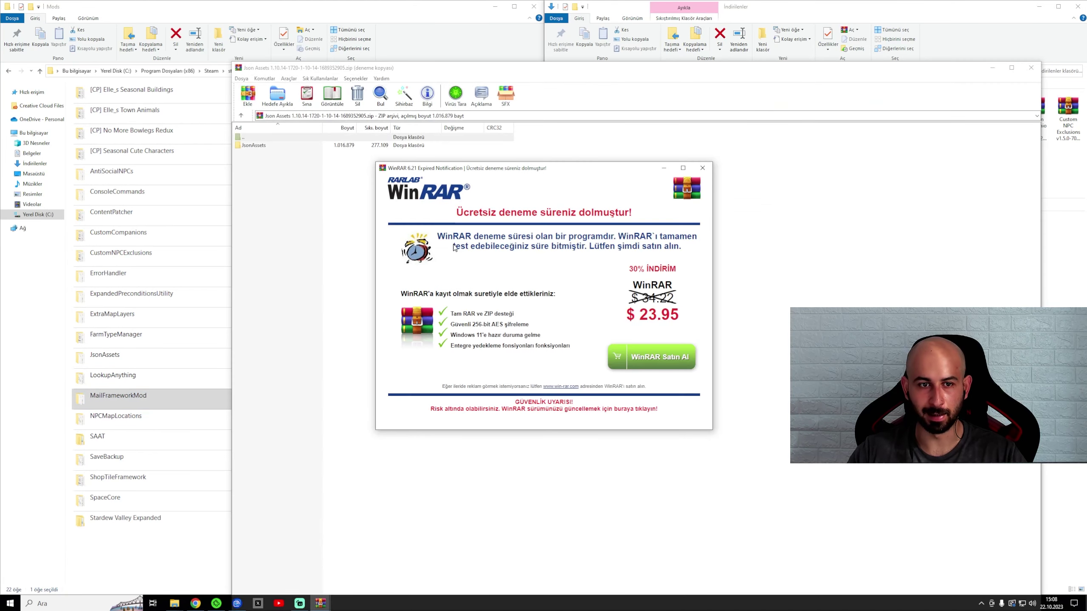
click(702, 168)
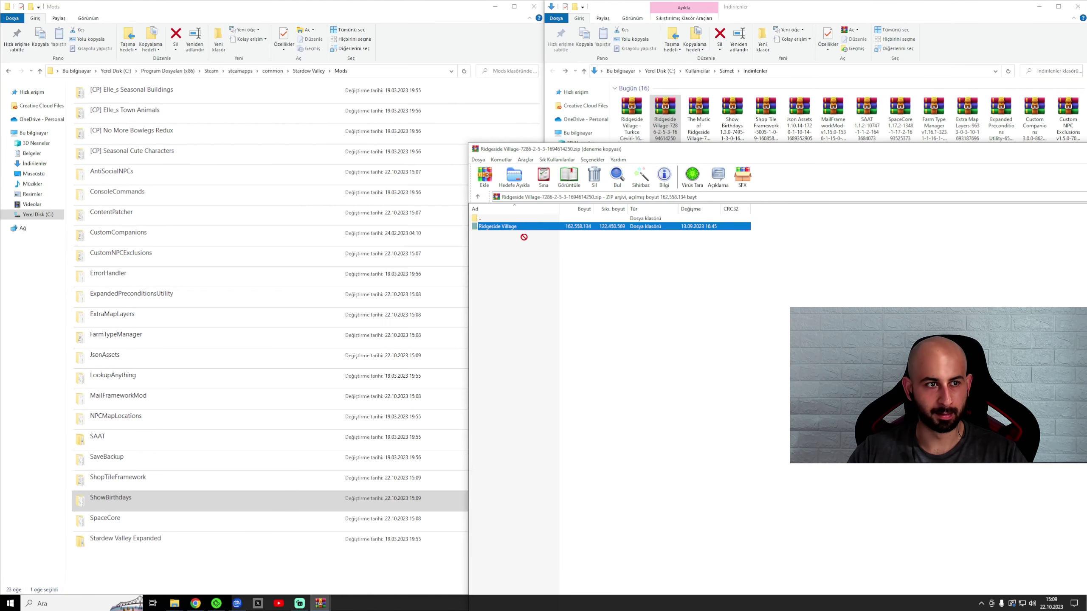
Extract the Ridgeside Village folder from its archive into the Mods folder and close the archive
drag(524, 235, 171, 575)
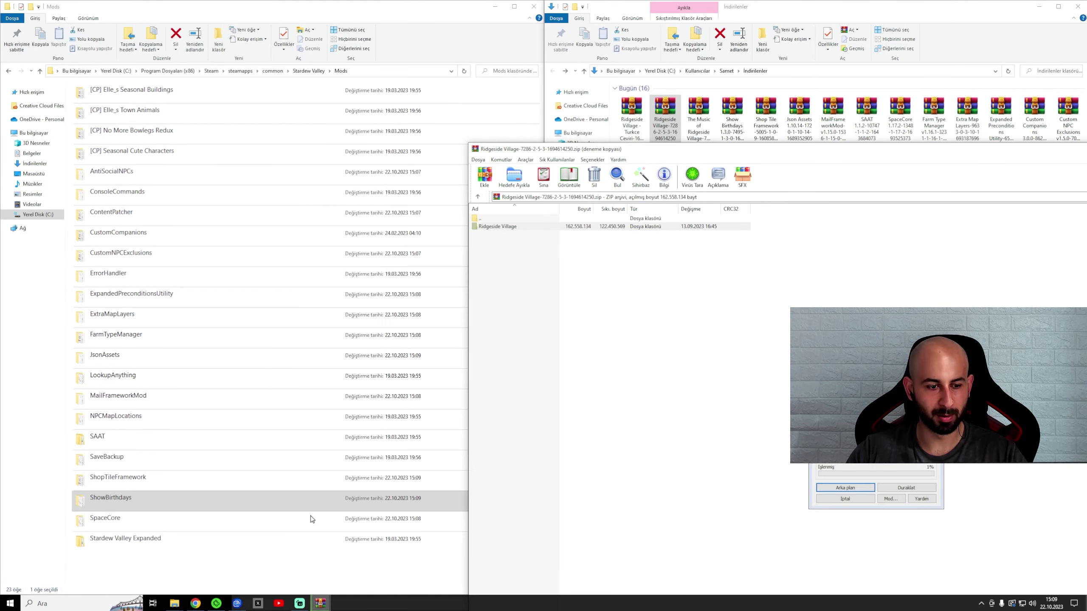
click(579, 462)
drag(903, 151, 585, 134)
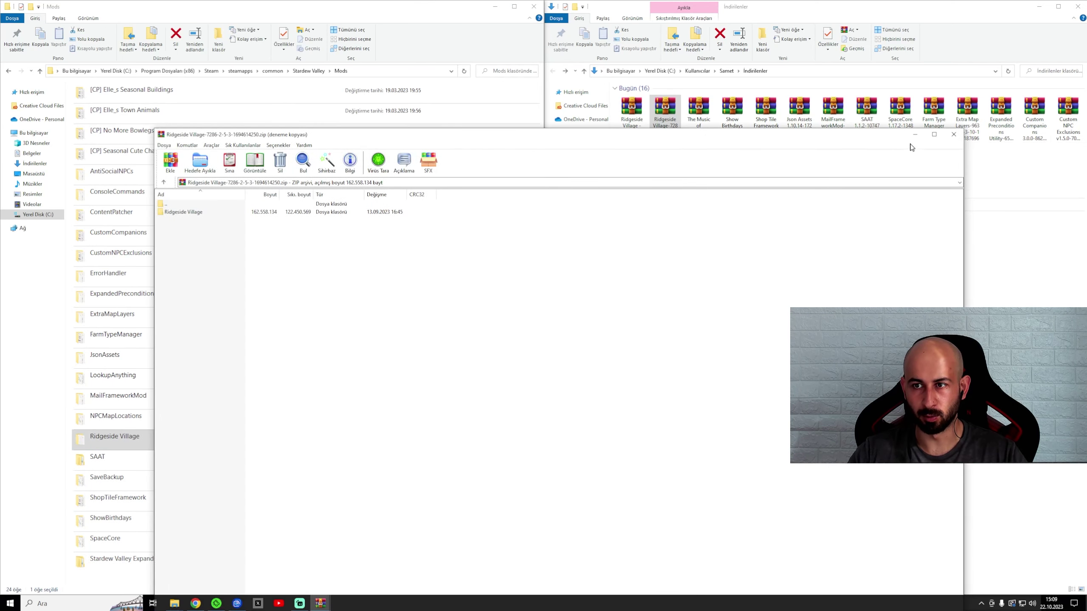
click(953, 134)
Open The Music of Ridgeside Village archive at its top level, where the [SAAT] Music of Ridgeside Village folder sits
double_click(699, 112)
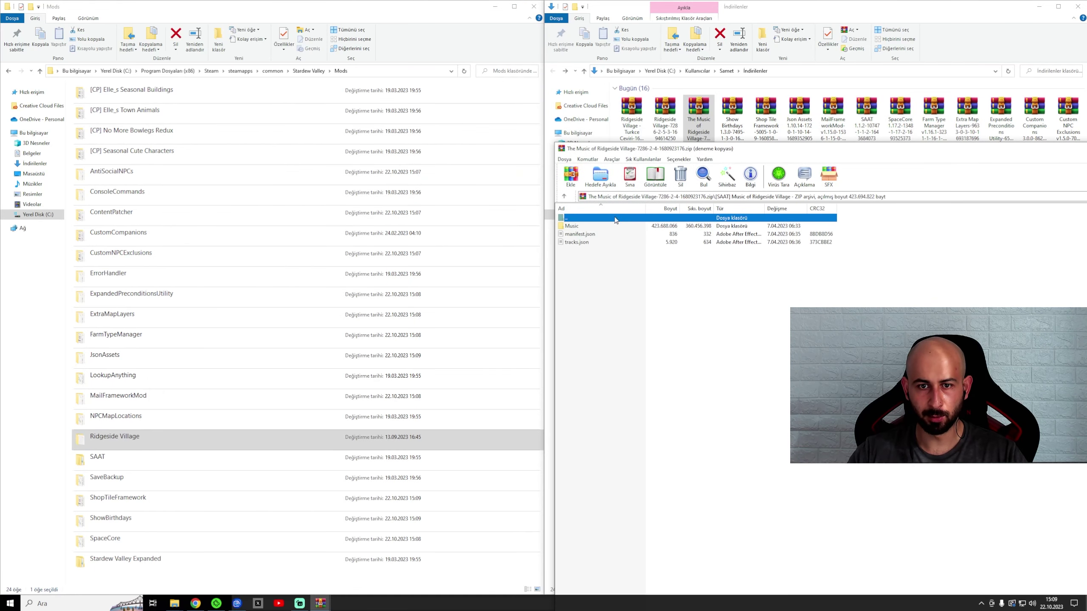
double_click(573, 219)
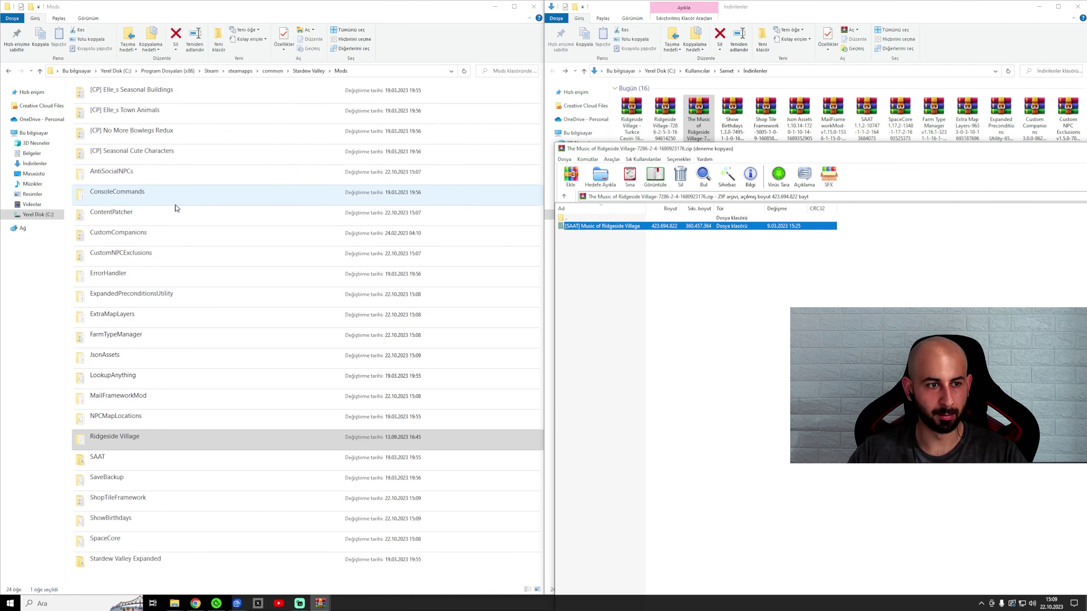
Look inside the SAAT folder in Mods, and return to the Mods folder
click(160, 276)
double_click(128, 457)
click(341, 71)
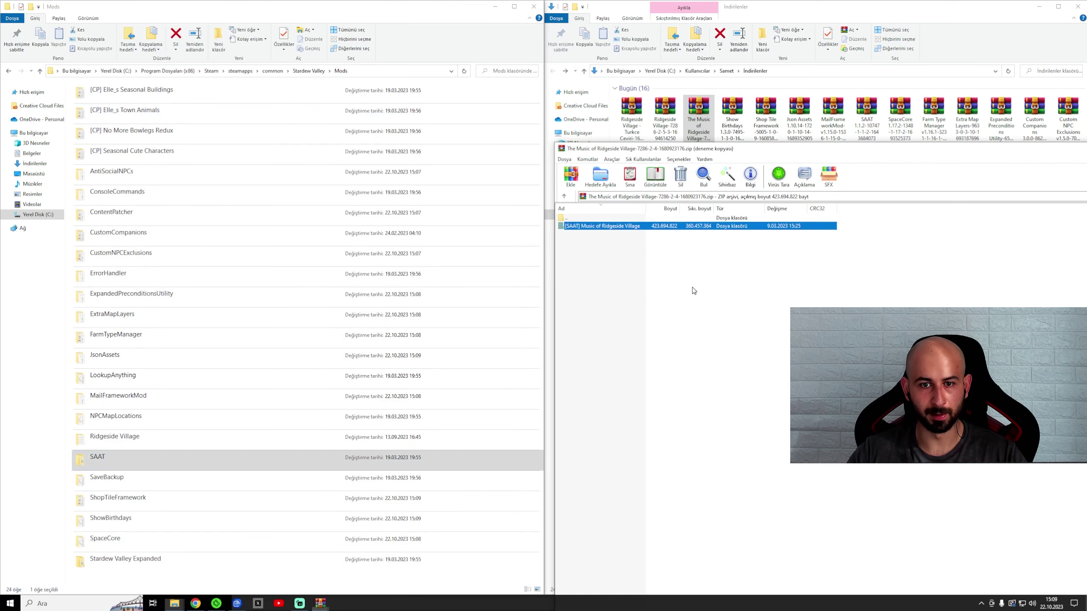
Extract the [SAAT] Music of Ridgeside Village folder from its archive into the Mods folder and close the archive
drag(597, 226, 183, 577)
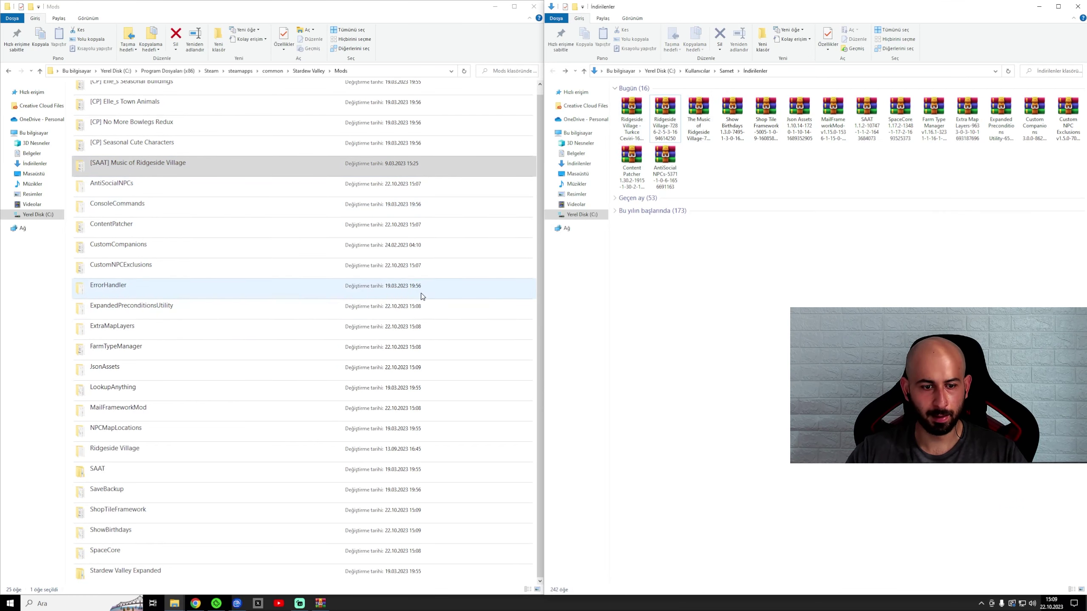
scroll(423, 296, up, 1)
Go up to the Stardew Valley game folder and launch the StardewModdingAPI application
click(308, 72)
click(308, 71)
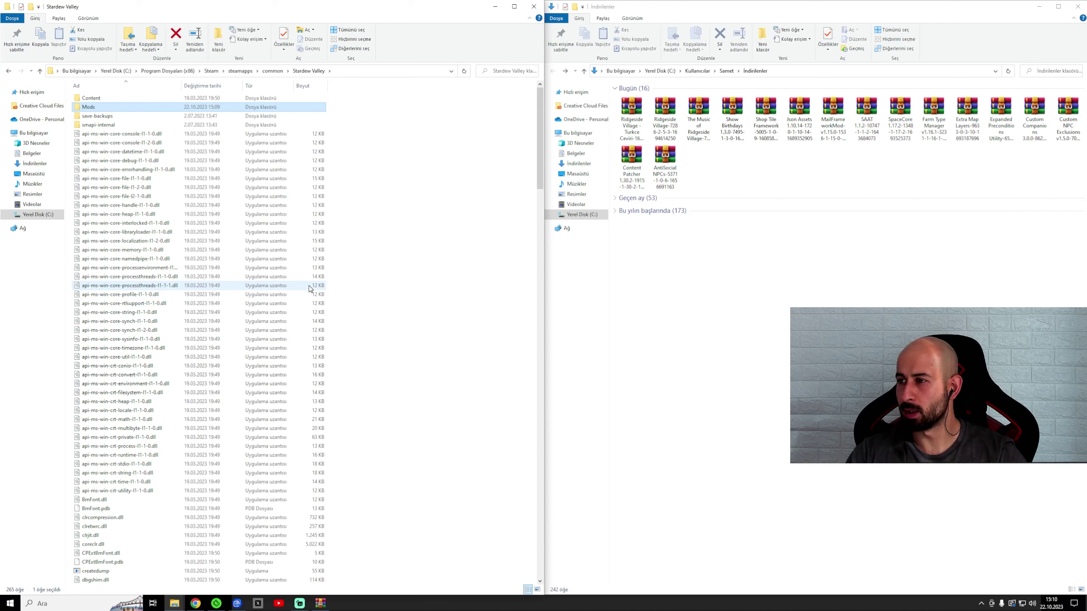
scroll(309, 286, down, 6)
drag(540, 190, 526, 256)
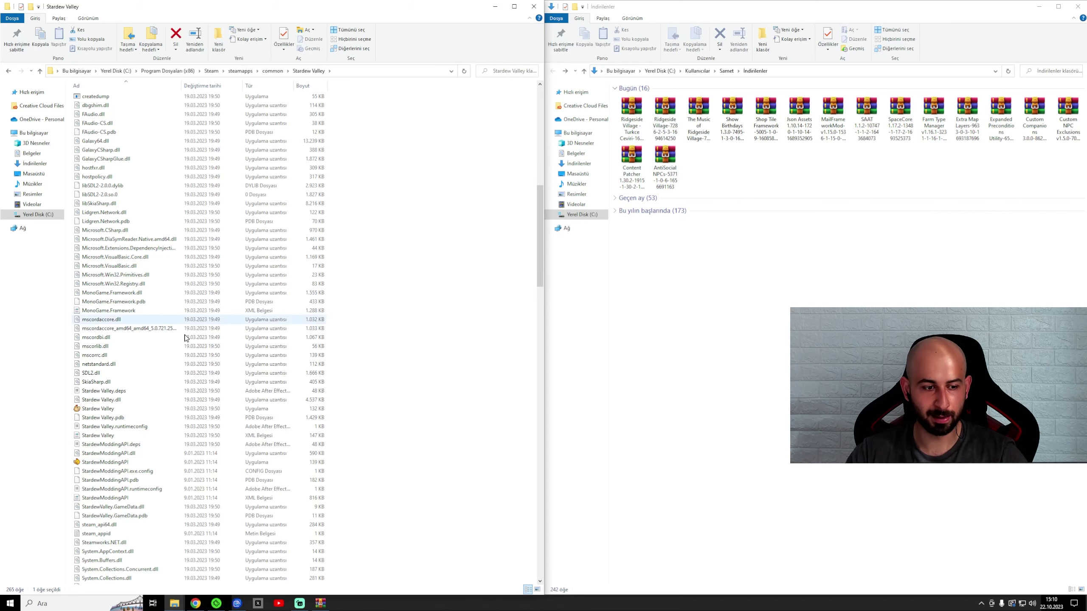
click(231, 462)
scroll(113, 389, down, 3)
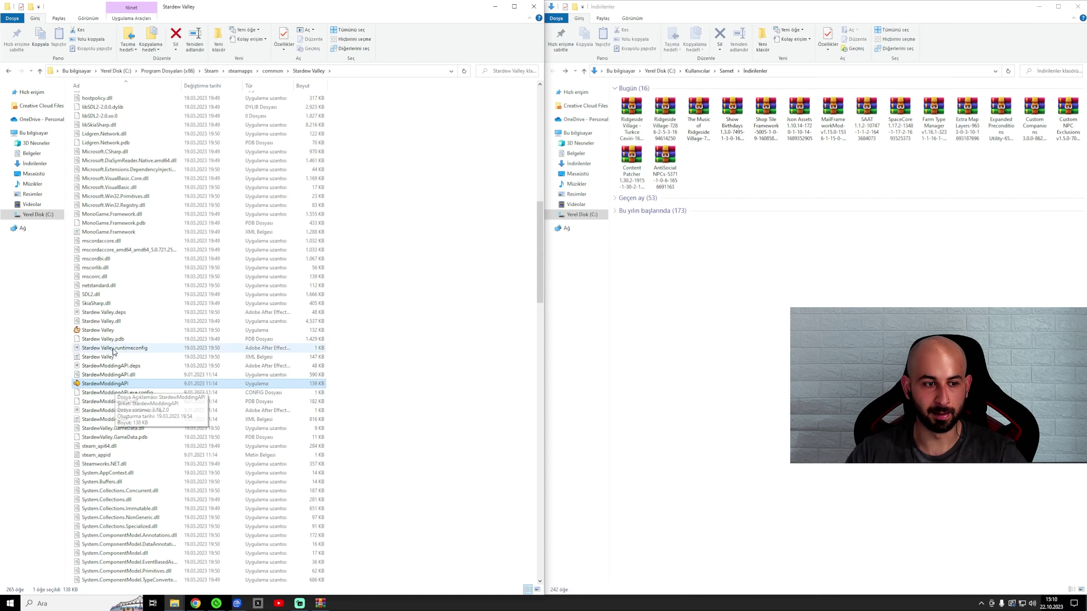
click(109, 333)
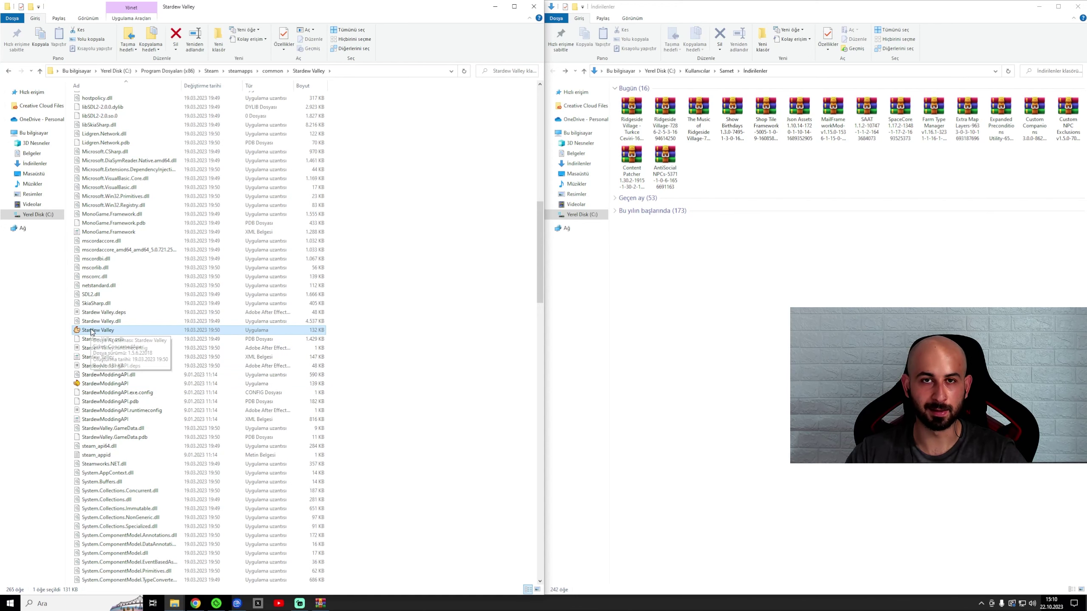
double_click(92, 384)
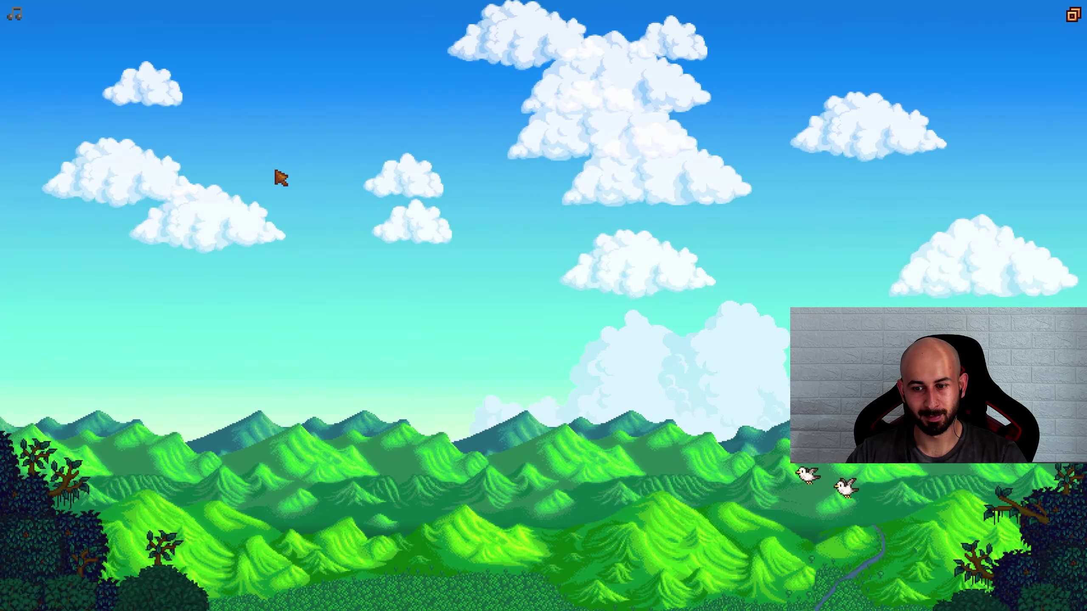
Mute the title screen music, skip the intro and load the first save, Soli Çiftliği on winter day 16, year 2
click(15, 16)
click(418, 236)
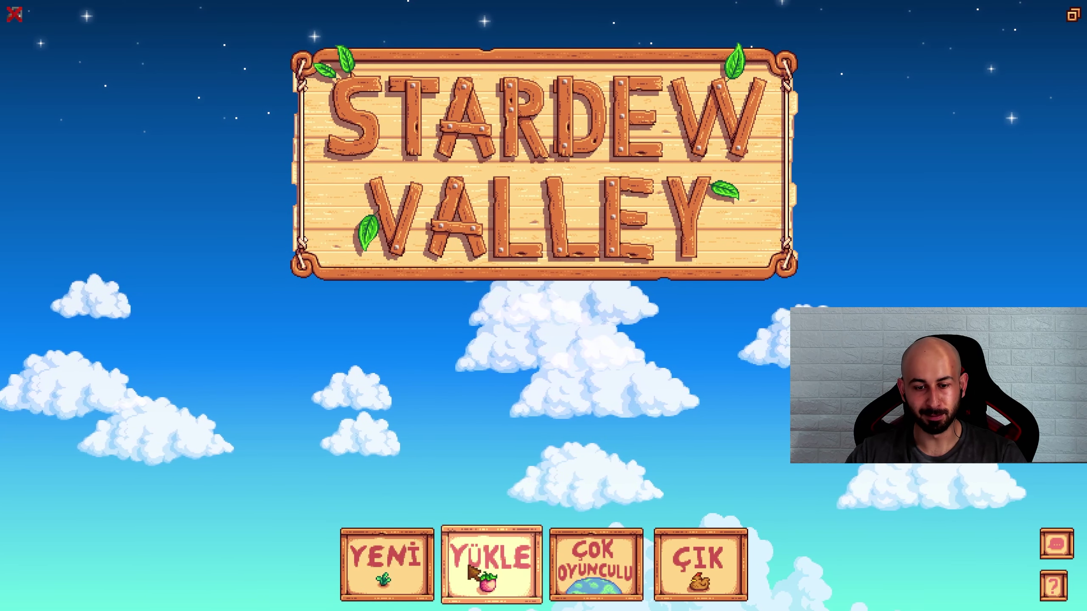
click(471, 571)
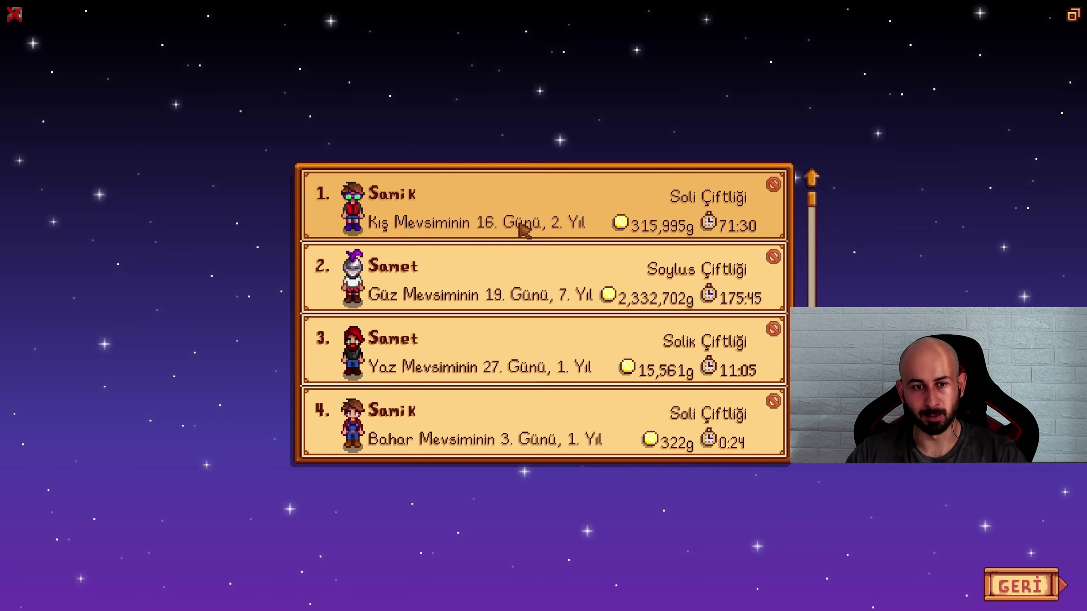
click(550, 250)
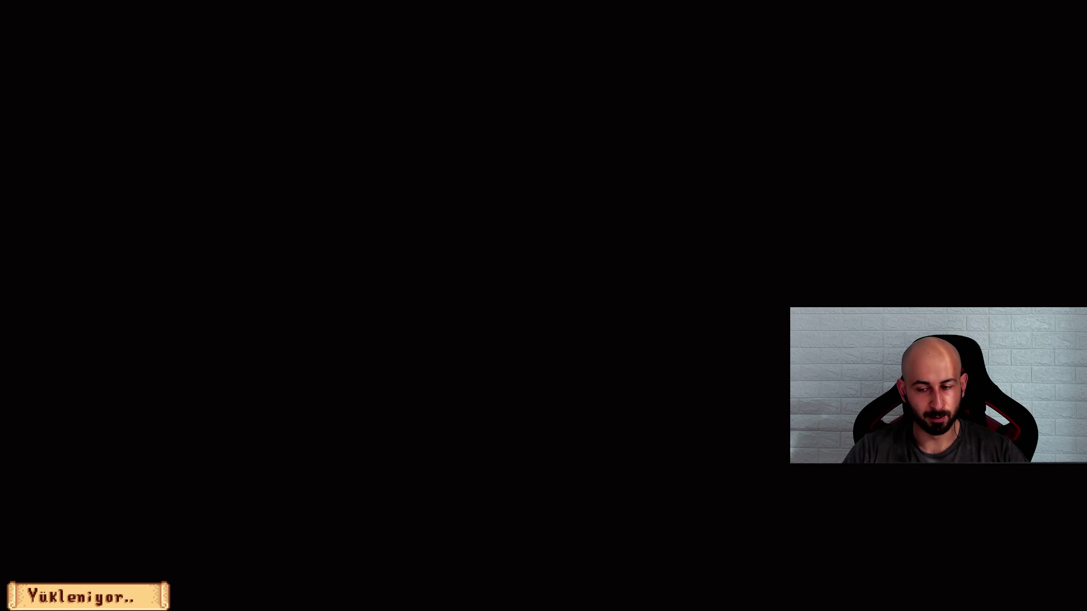
Walk the character from the bedroom down through the farmhouse's main room towards the exit
key(d)
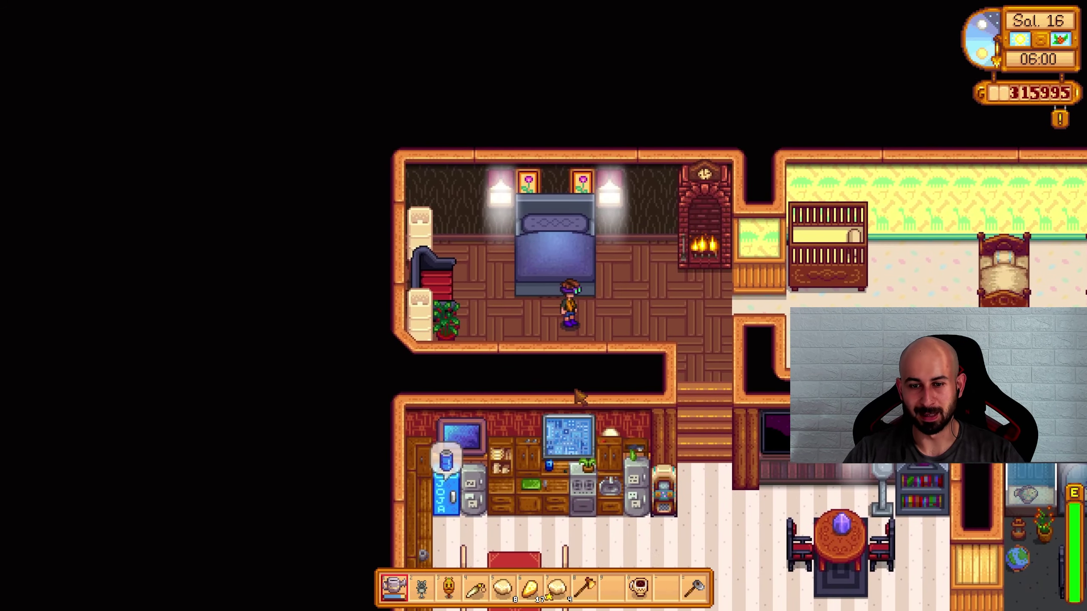
key(s)
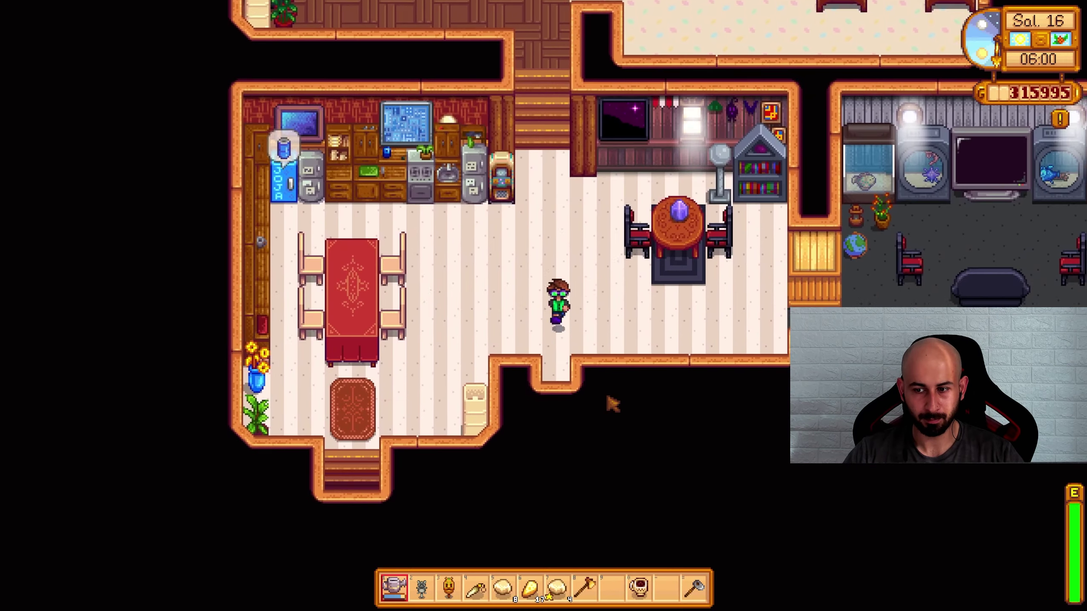
key(s)
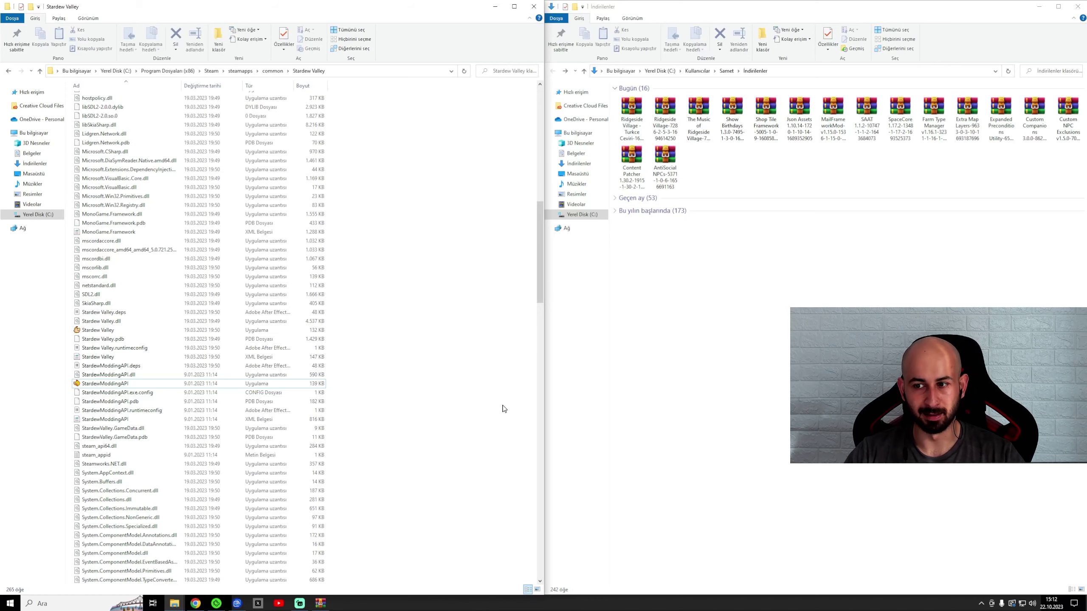
Open the Ridgeside Village - Turkce Ceviri archive from the downloads, dismiss the trial notice and move its window clear of the game folder
click(631, 122)
double_click(631, 127)
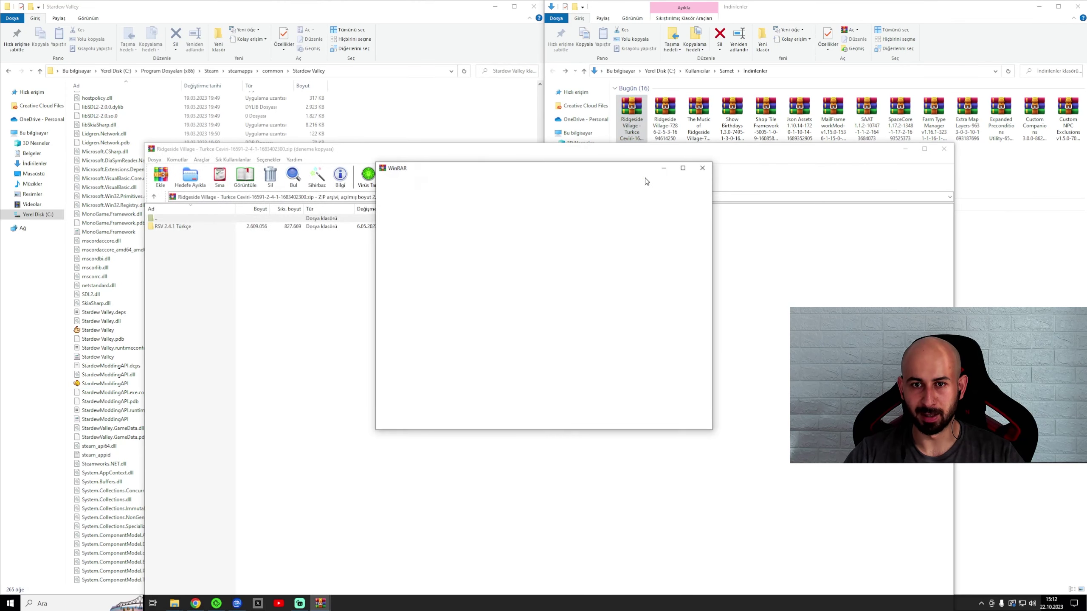
click(702, 167)
drag(533, 149, 880, 181)
Open the Ridgeside Village folder both in the Turkish translation archive and in the game's Mods folder
scroll(437, 240, up, 8)
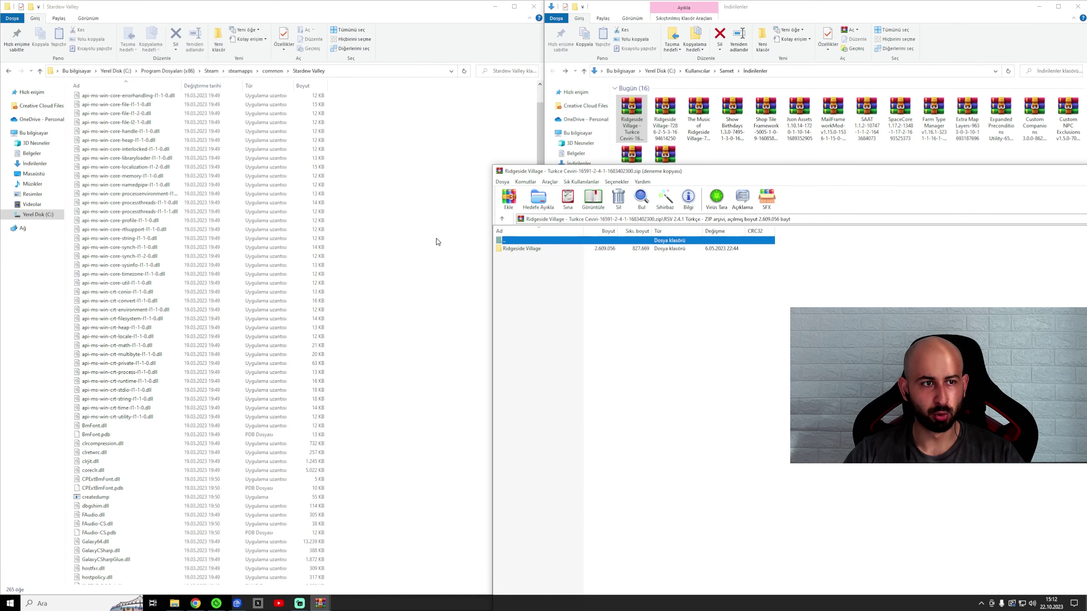
double_click(128, 107)
click(514, 250)
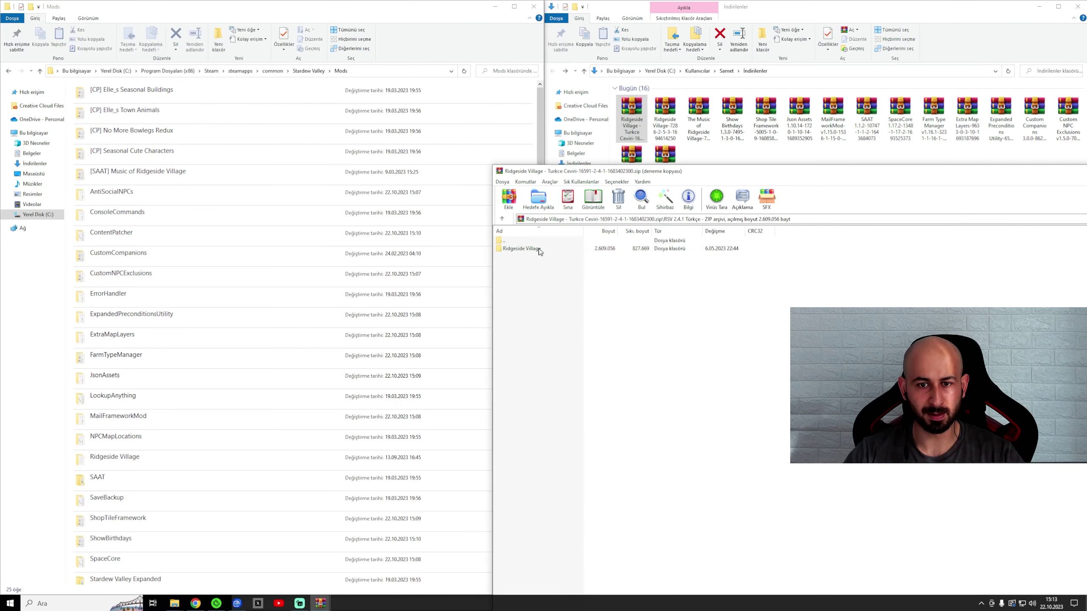
drag(514, 250, 657, 342)
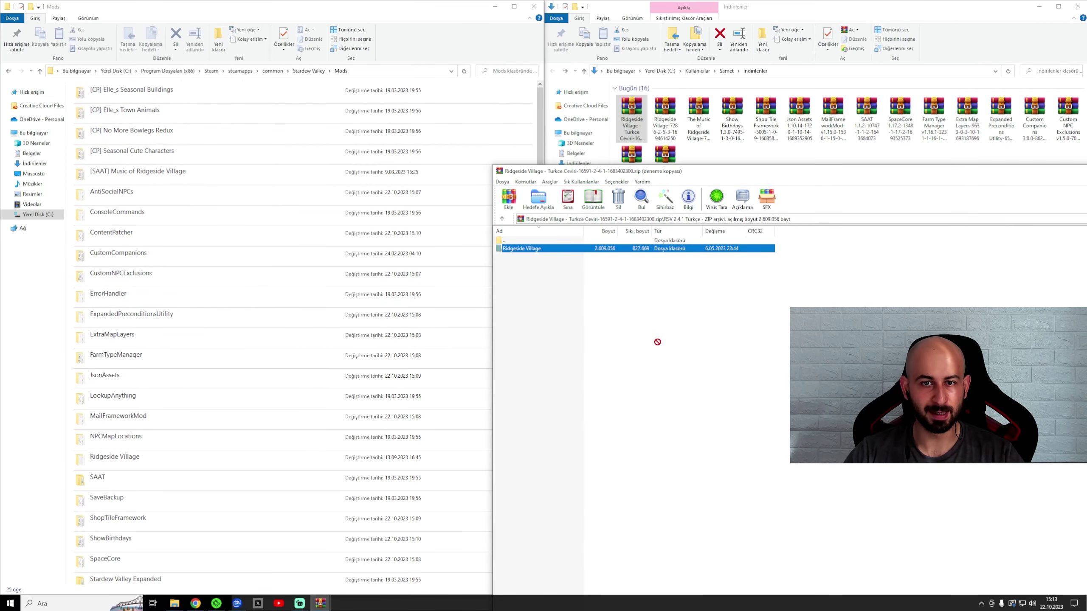
double_click(727, 248)
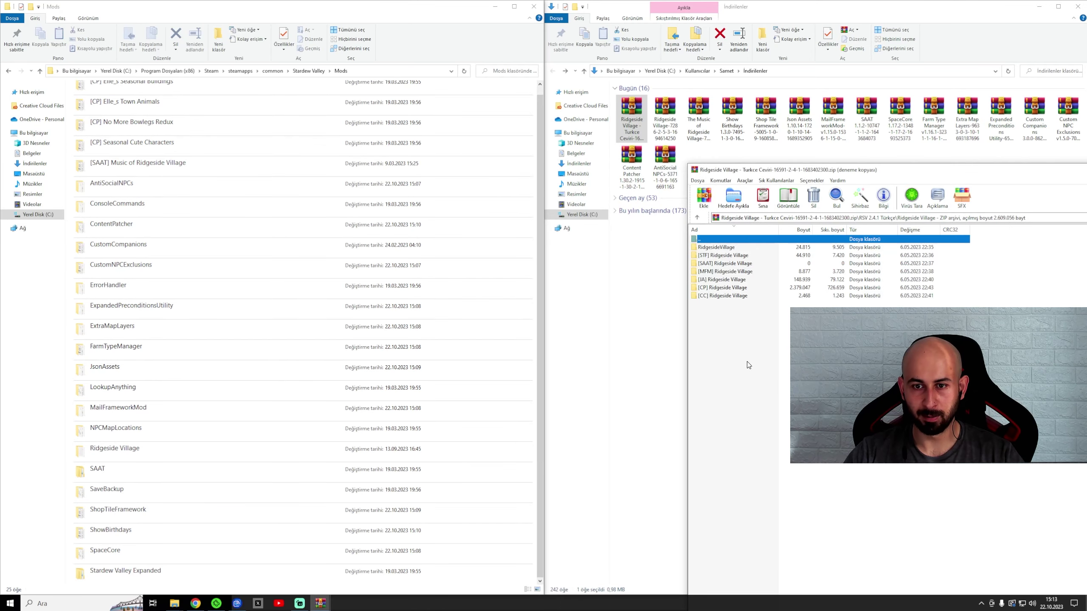
drag(747, 364, 729, 249)
click(136, 465)
double_click(140, 459)
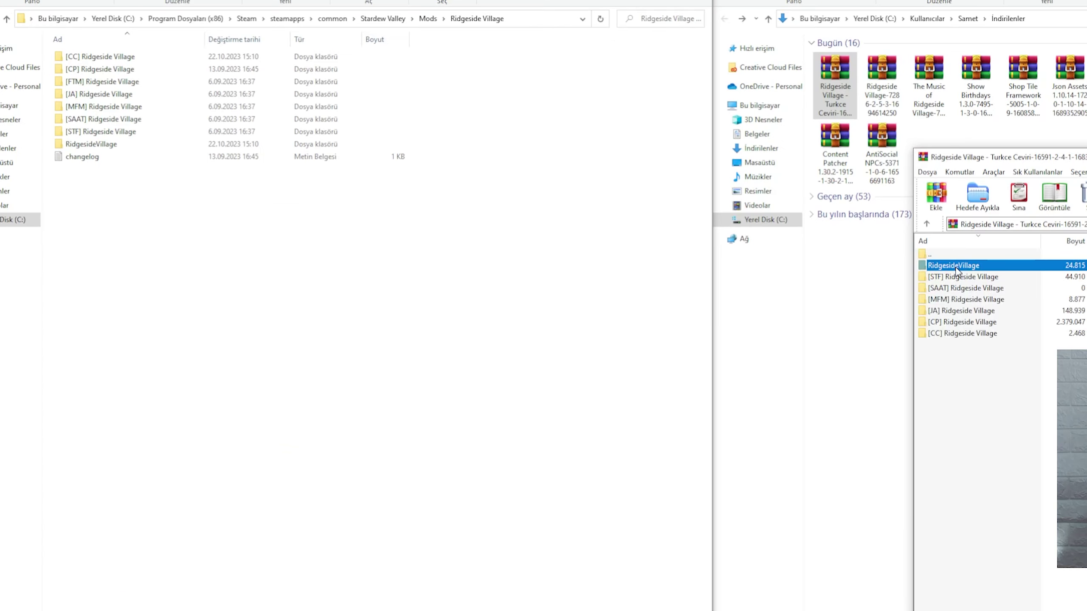
Look inside the RidgesideVillage subfolder of the installed mod, and return to the Ridgeside Village folder
click(207, 160)
double_click(241, 144)
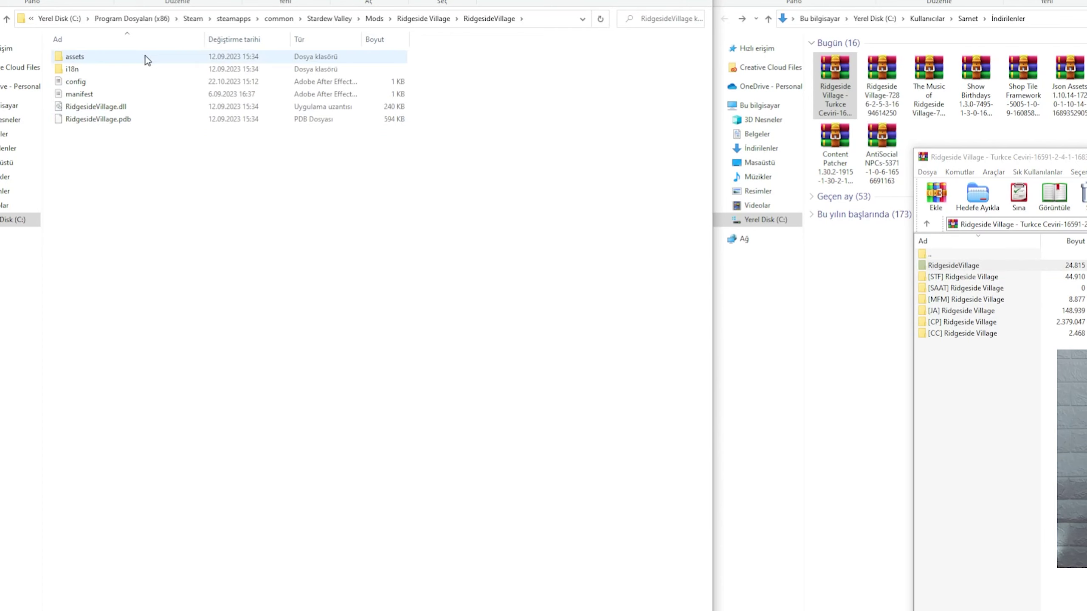
click(424, 19)
Extract the archive's i18n and assets folders into the mod's RidgesideVillage subfolder, and go back up one level in the archive
double_click(959, 265)
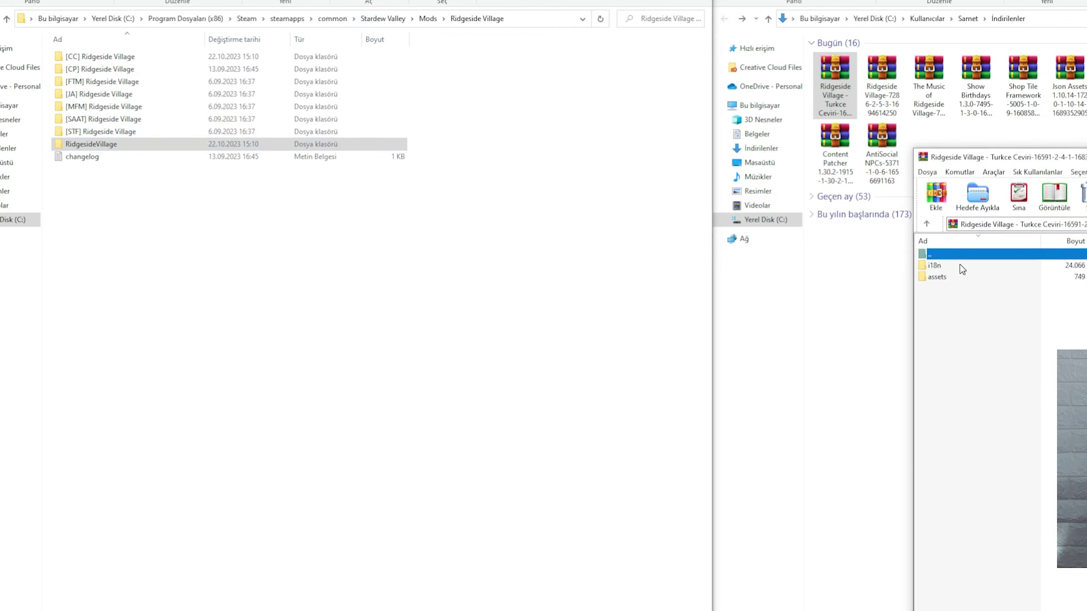
drag(938, 312, 936, 259)
drag(957, 276, 254, 151)
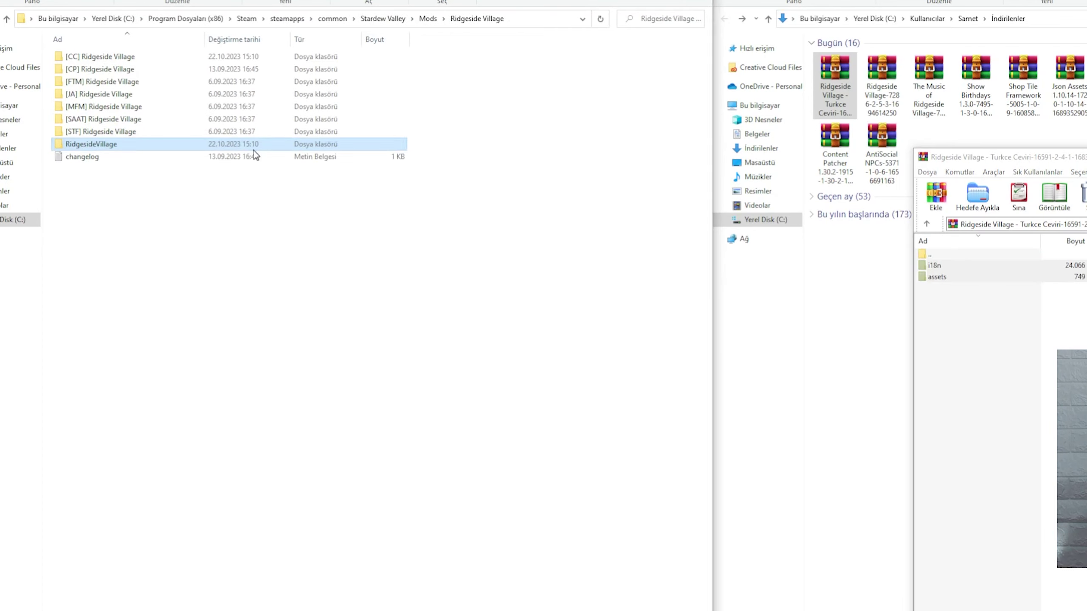
click(717, 270)
double_click(943, 254)
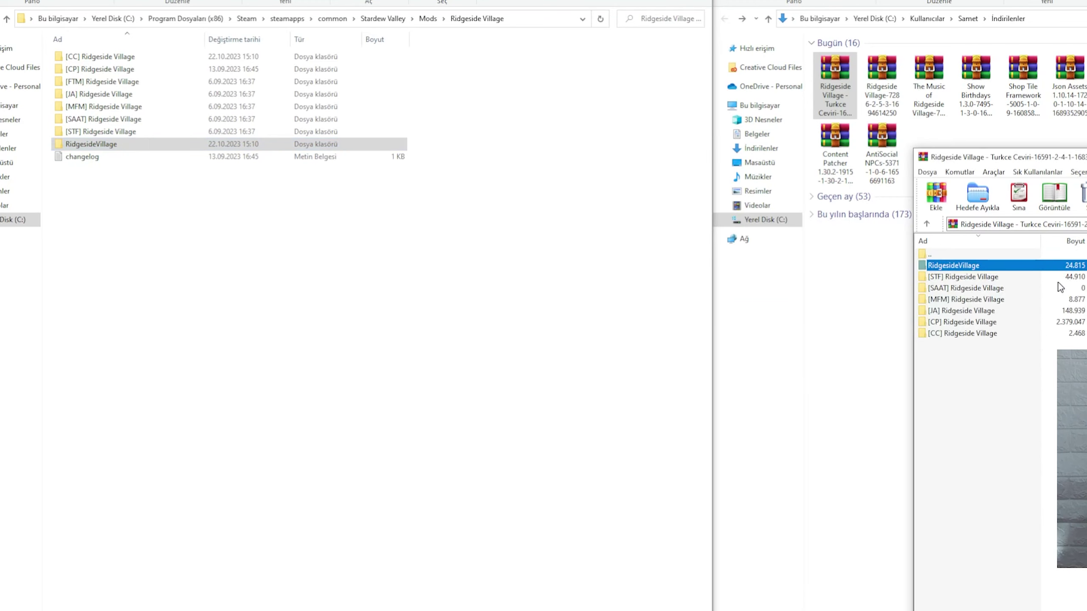
Extract the translation's STF, SAAT, MFM, JA, CP and CC folders into the mod's Ridgeside Village folder, replacing the existing files
drag(1019, 274, 963, 335)
drag(963, 333, 321, 276)
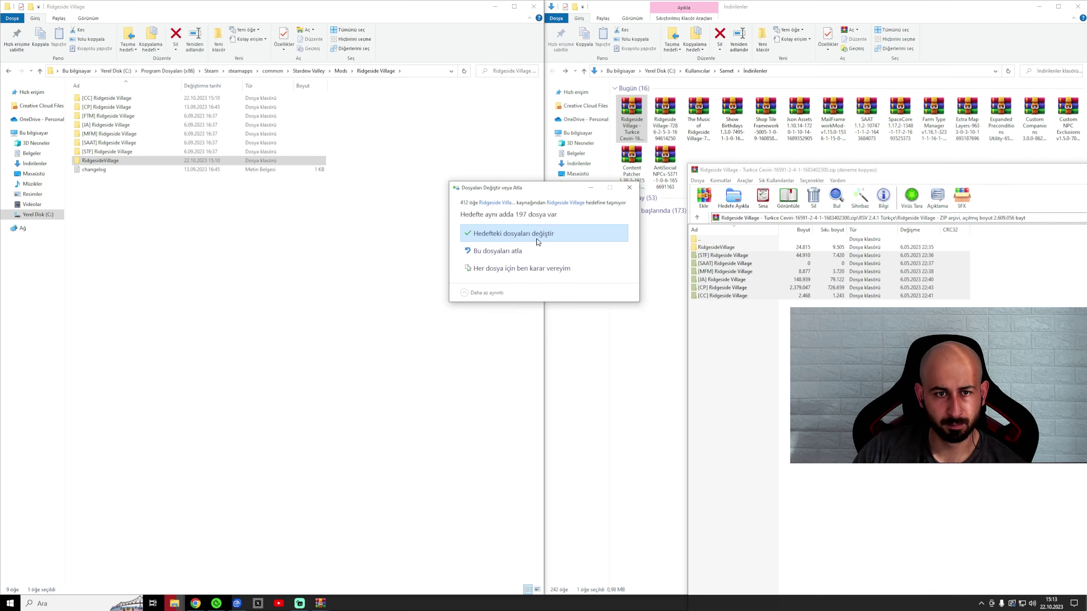
click(539, 240)
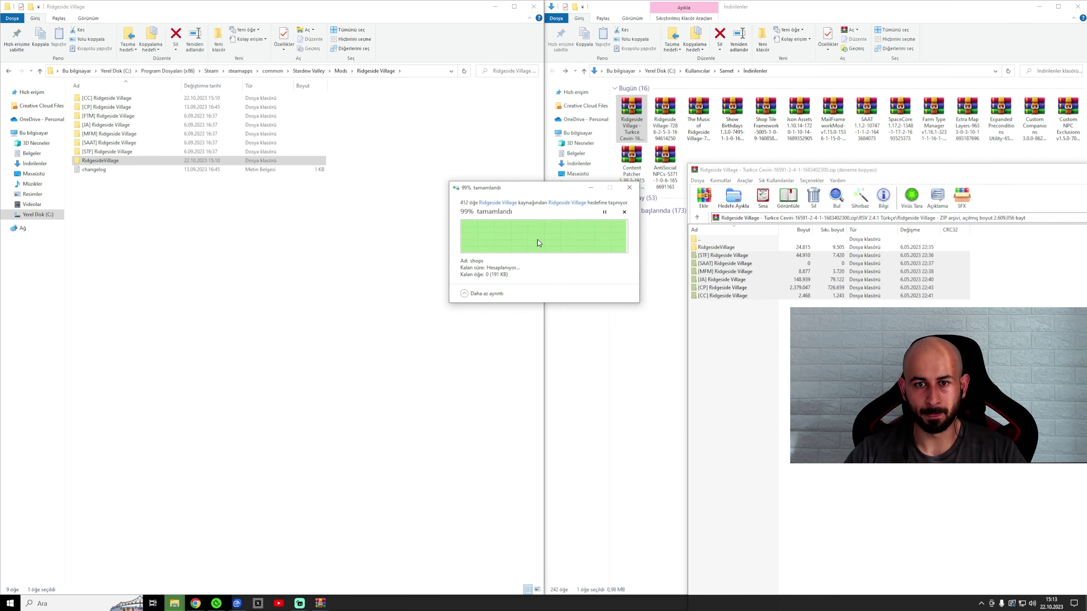
Return to the Stardew Valley game folder and relaunch the StardewModdingAPI application
click(317, 71)
drag(540, 159, 541, 309)
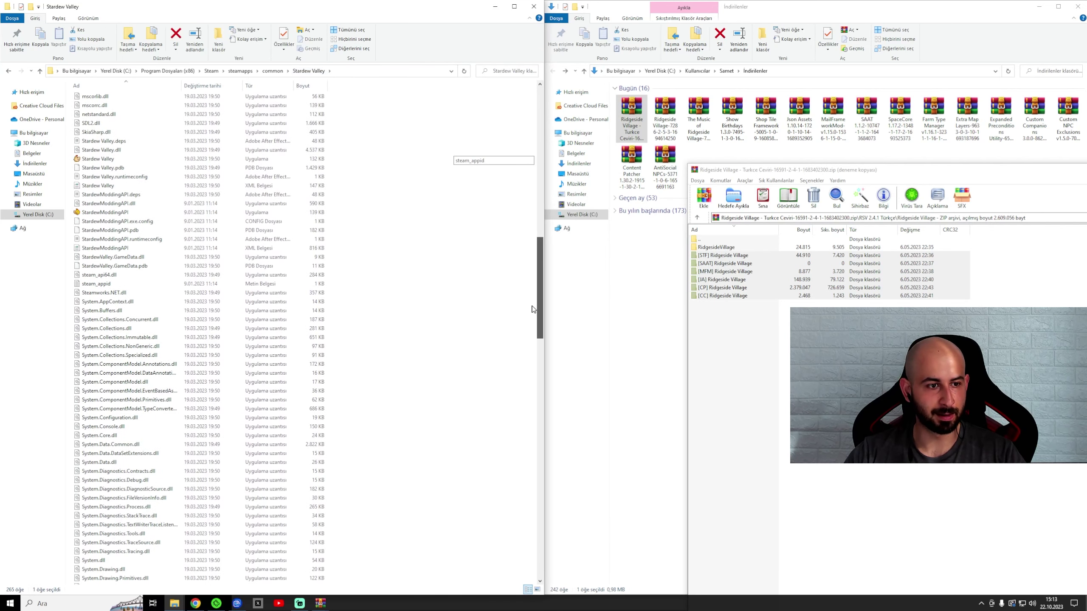
click(286, 168)
double_click(282, 212)
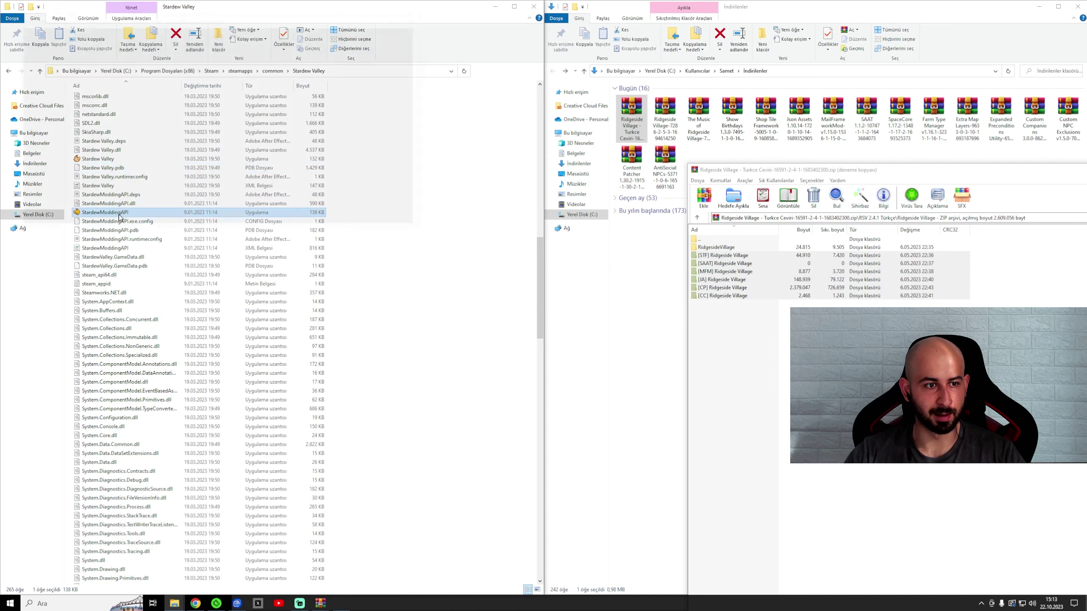
Minimise the downloads window and close the leftover archive windows
click(1039, 6)
drag(901, 170, 604, 136)
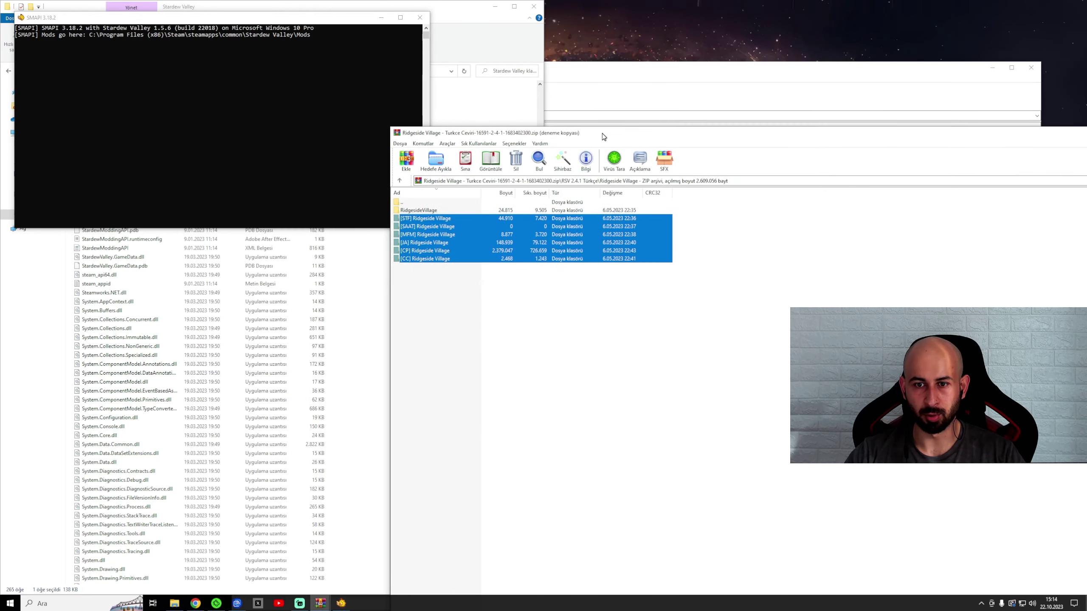
drag(1060, 138, 658, 130)
click(789, 128)
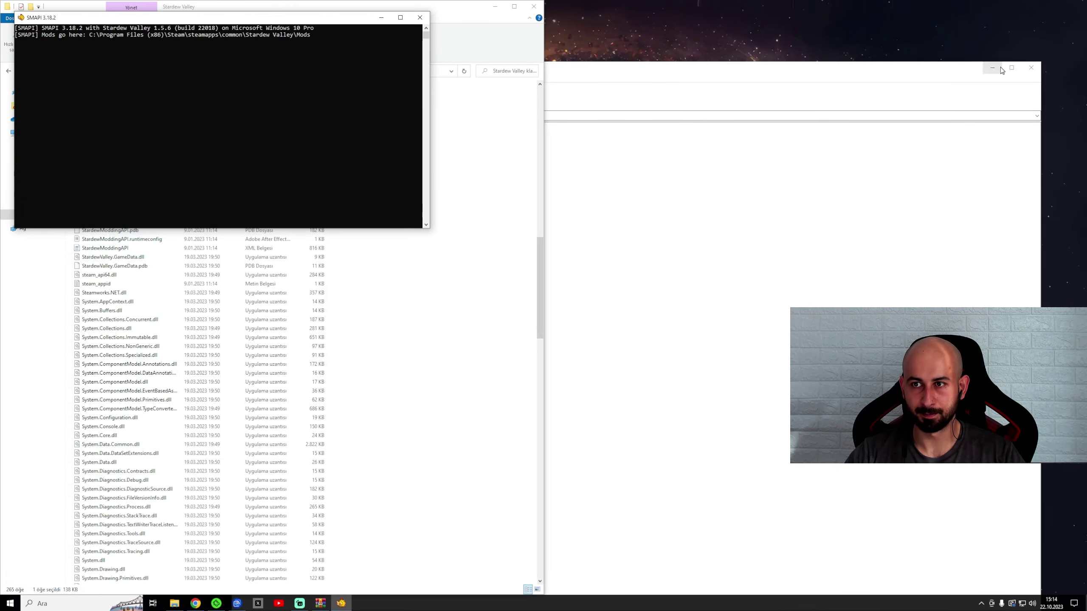
click(1031, 67)
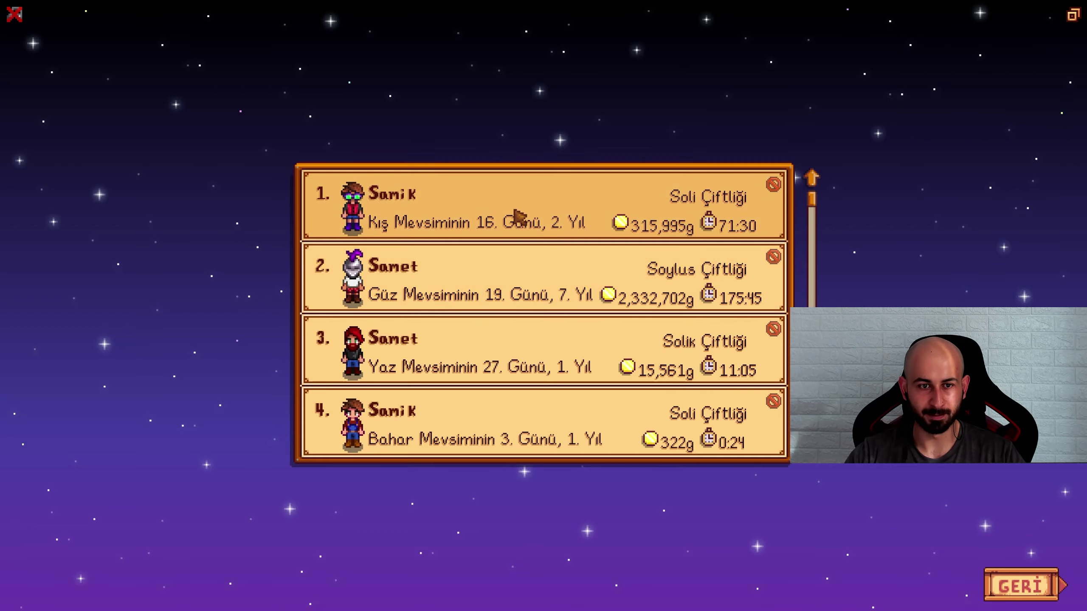
Load the winter day 16, year 2 Soli Çiftliği save again and walk down into the farmhouse's main room
click(515, 216)
key(s)
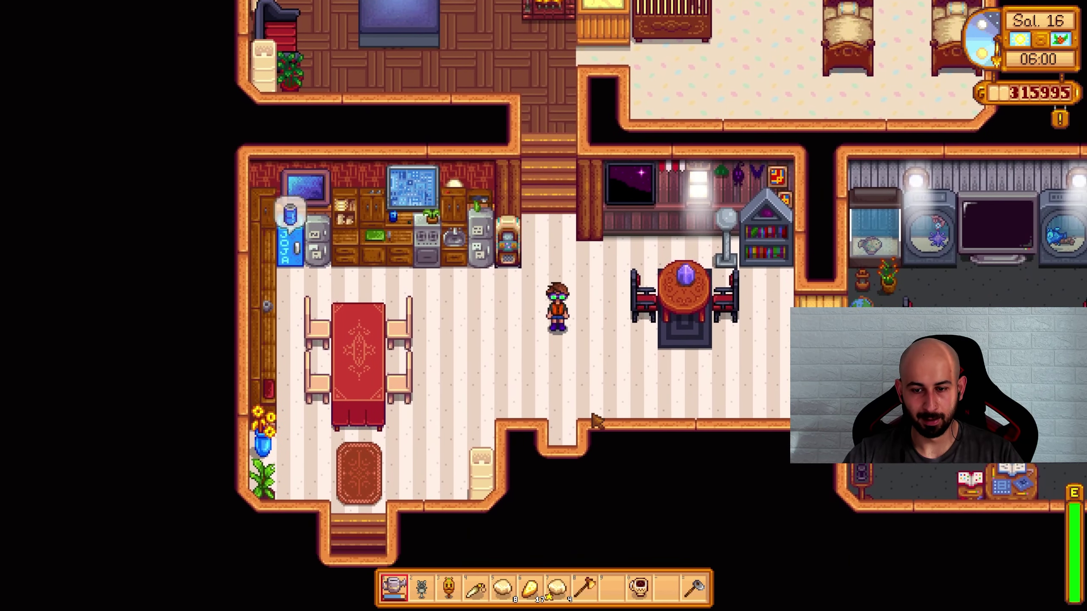